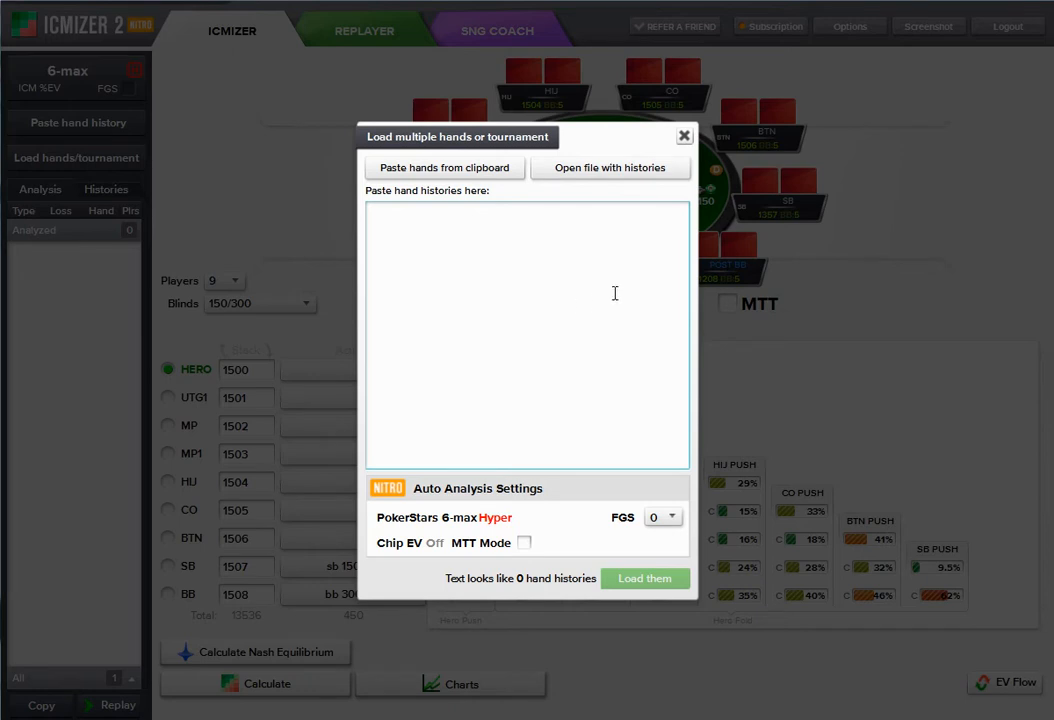
Load the hand histories from 6-max-hands.txt for automatic analysis with the default FGS 0 setting.
{"action": "left_click", "coordinate": [630, 172]}
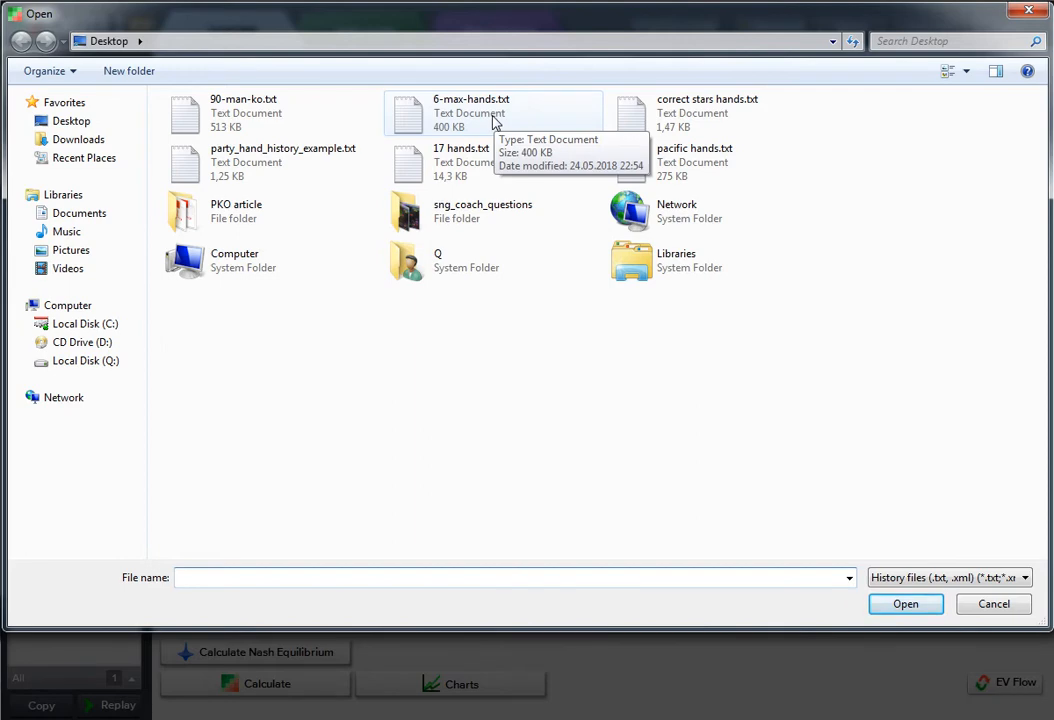
{"action": "double_click", "coordinate": [493, 120]}
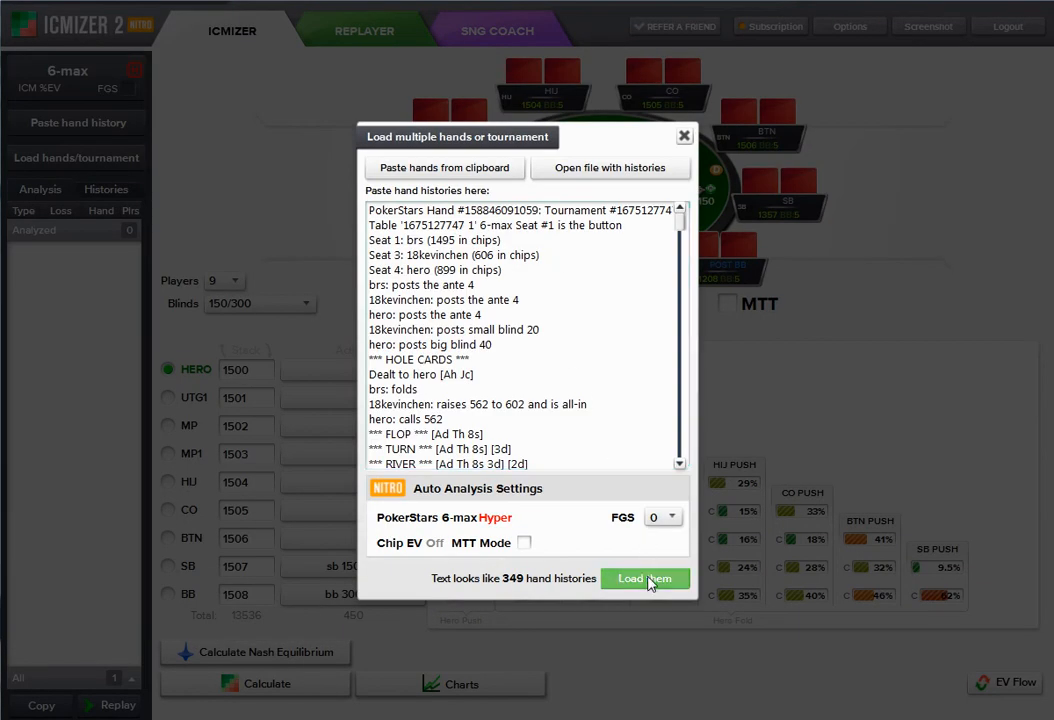
{"action": "left_click", "coordinate": [645, 579]}
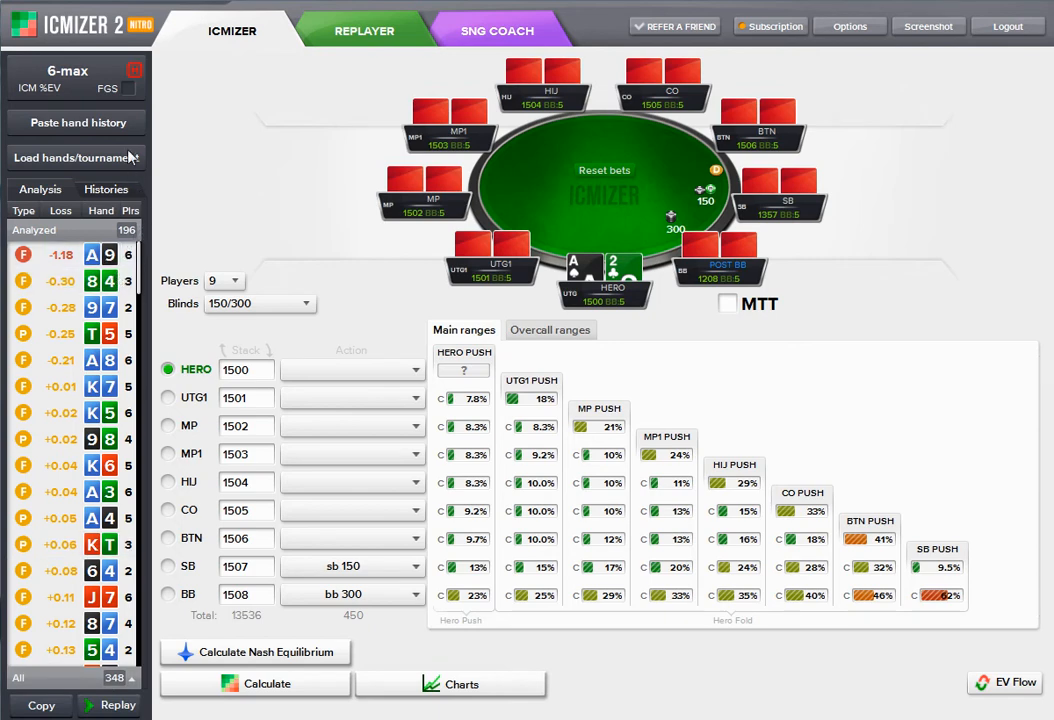
Load 6-max-hands.txt again for automatic analysis, this time with FGS set to 1.
{"action": "left_click", "coordinate": [95, 157]}
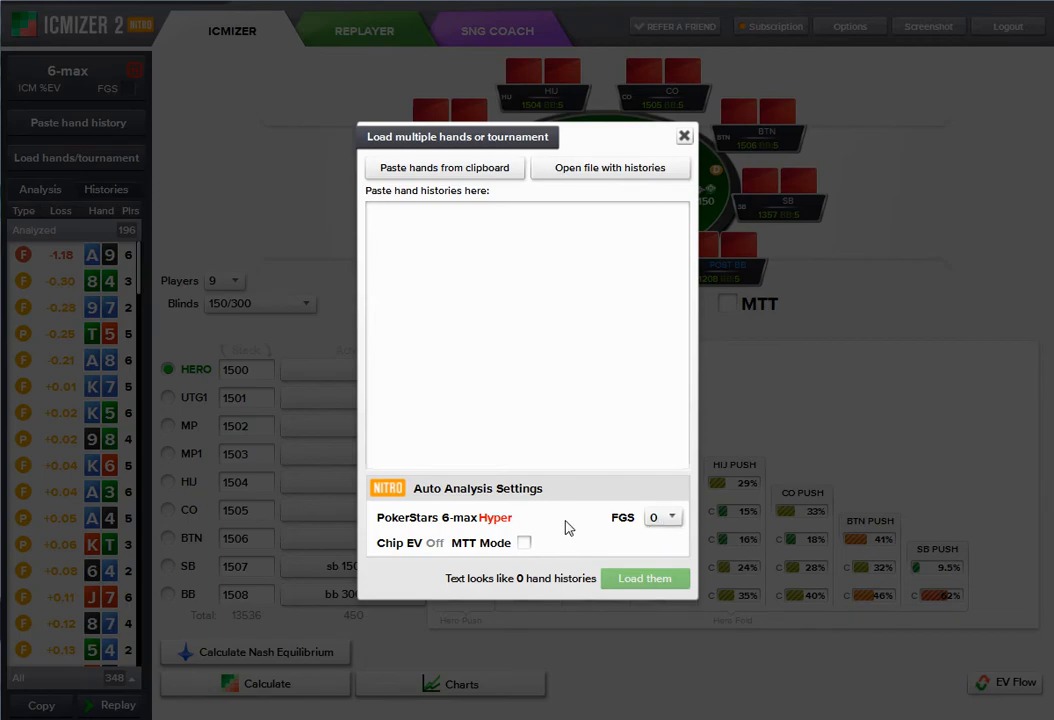
{"action": "left_click", "coordinate": [630, 172]}
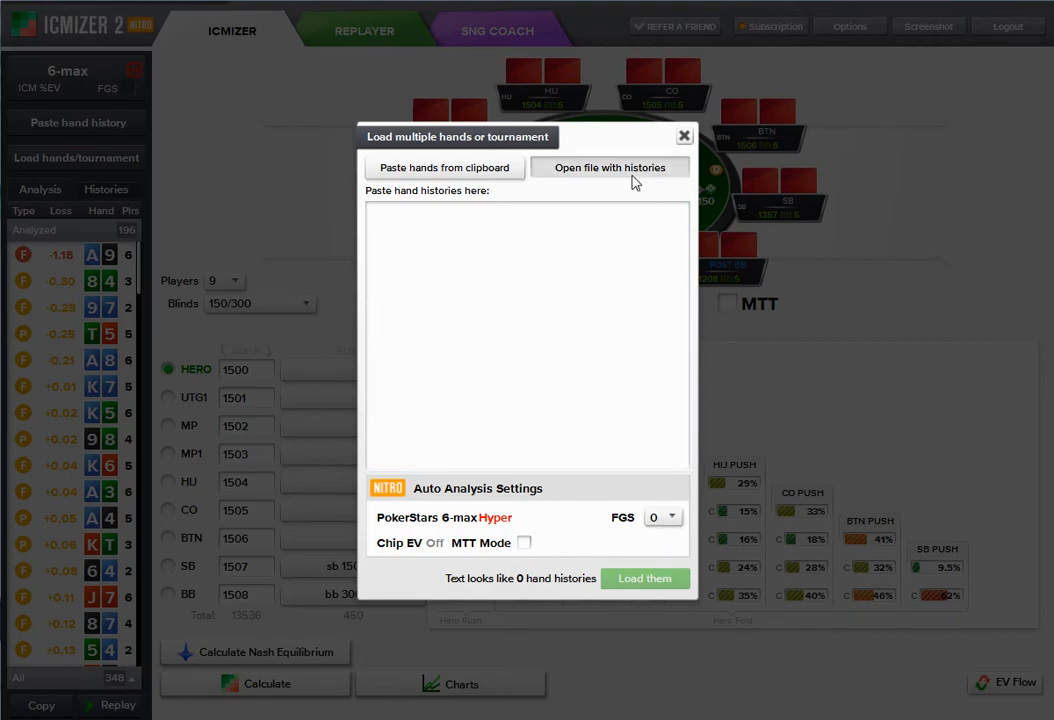
{"action": "double_click", "coordinate": [463, 108]}
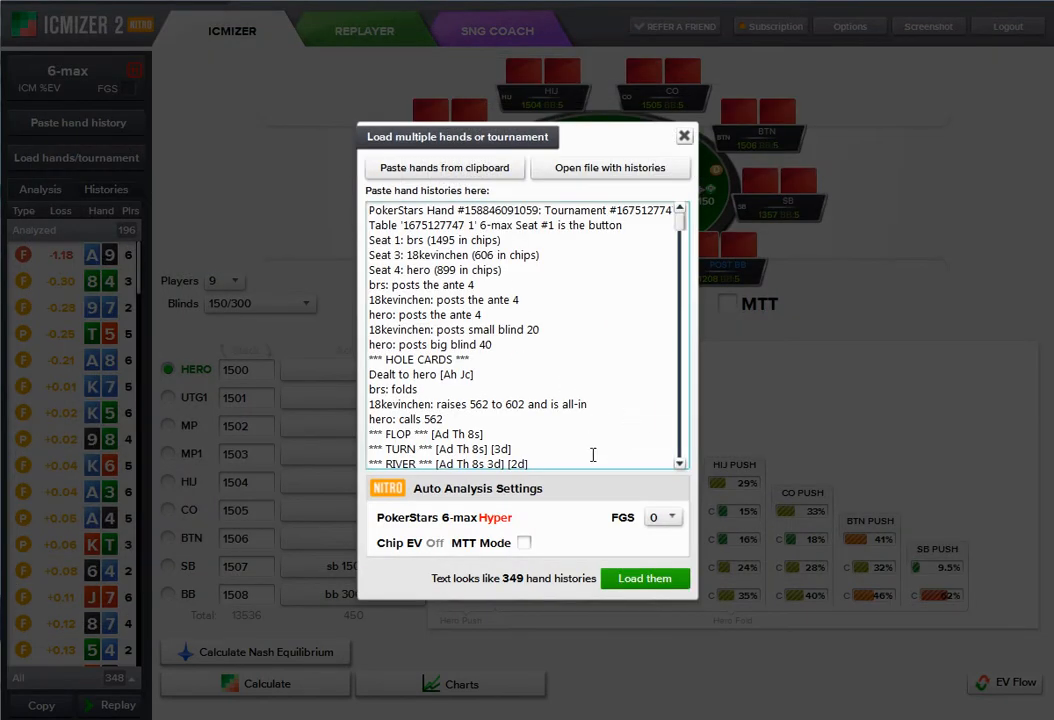
{"action": "left_click", "coordinate": [665, 523]}
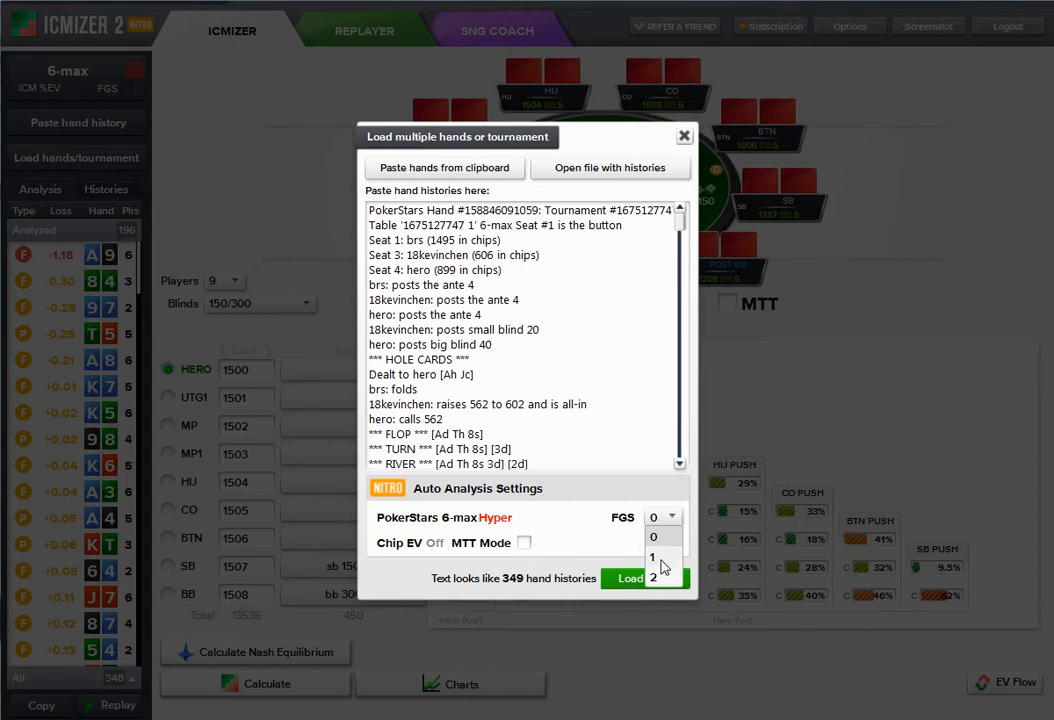
{"action": "left_click", "coordinate": [661, 560]}
{"action": "left_click", "coordinate": [661, 579]}
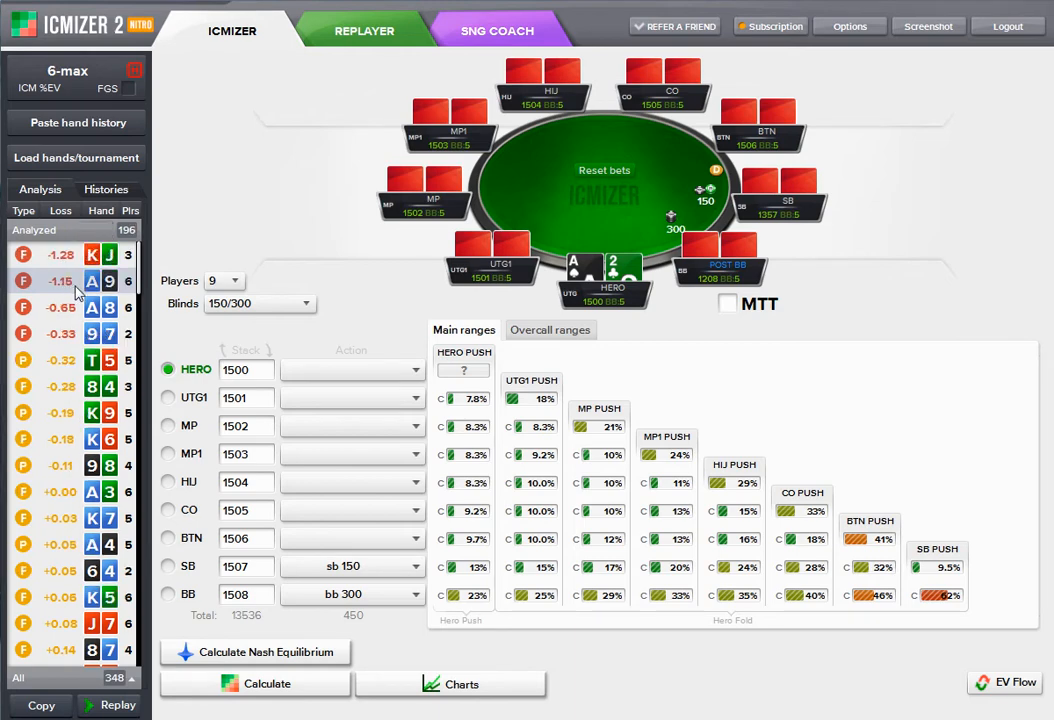
Calculate the FGS1 results for the six-player A9 hand and the A8 hand below it in the analyzed list, and close the results.
{"action": "left_click", "coordinate": [76, 287]}
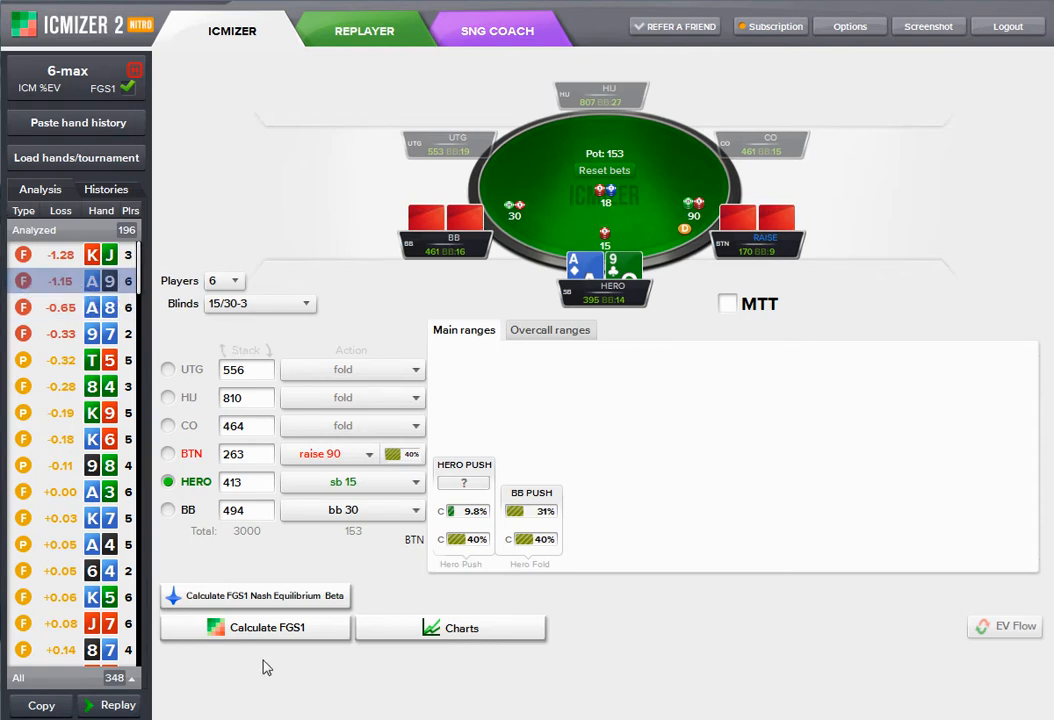
{"action": "left_click", "coordinate": [267, 634]}
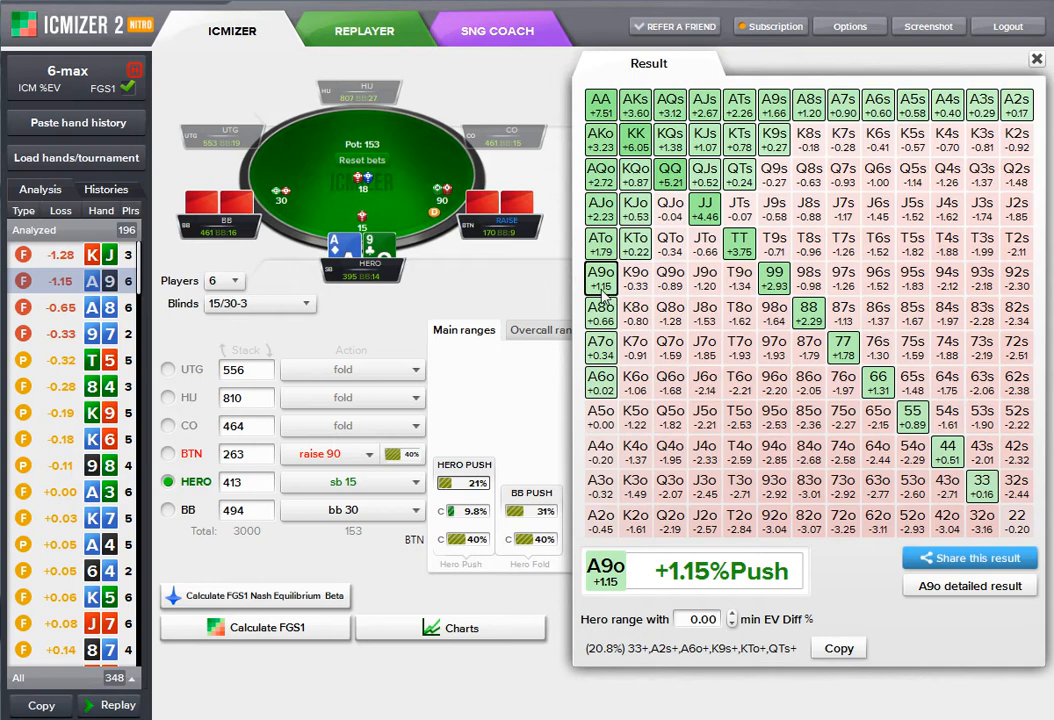
{"action": "left_click", "coordinate": [60, 307]}
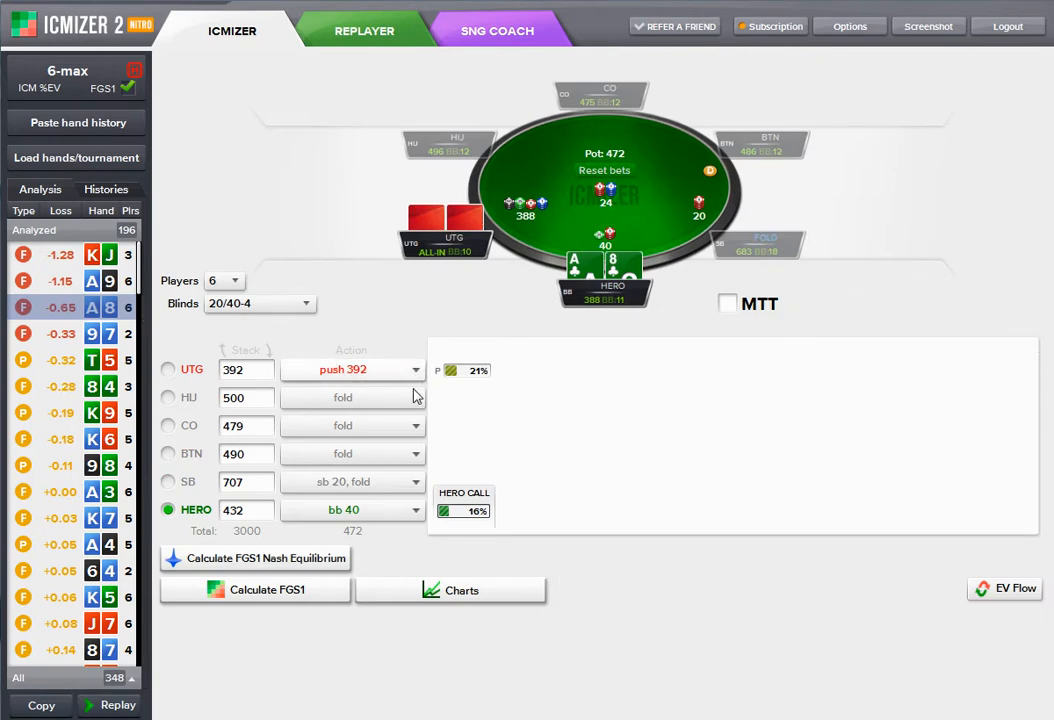
{"action": "mouse_move", "coordinate": [478, 378]}
{"action": "left_click", "coordinate": [305, 593]}
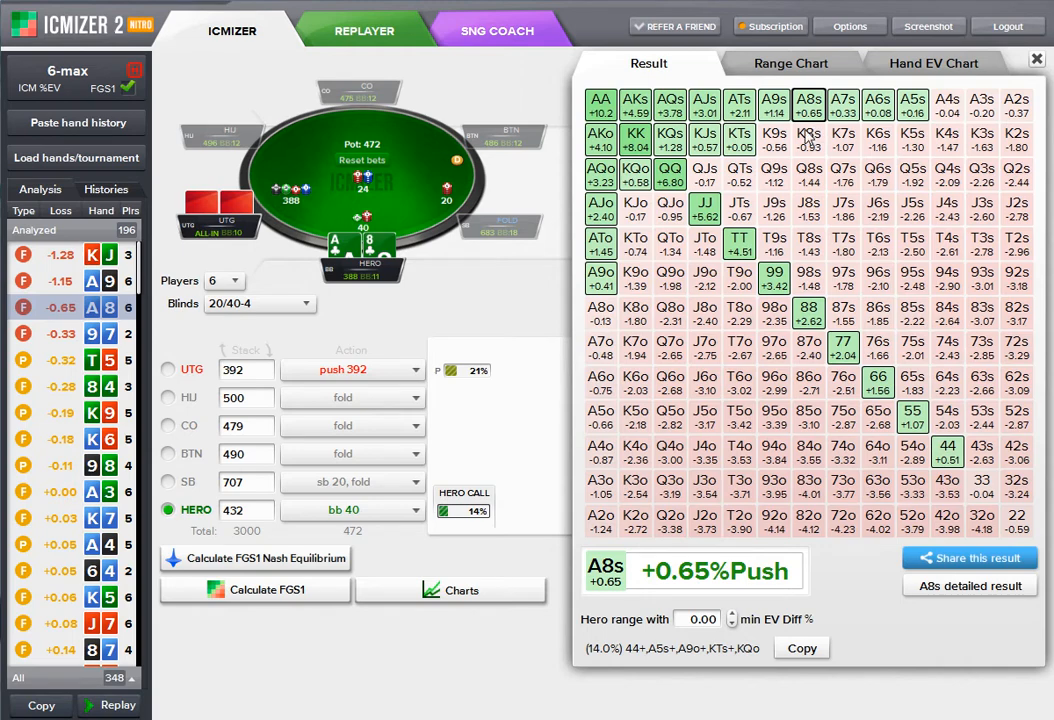
{"action": "left_click", "coordinate": [1037, 59]}
{"action": "left_click", "coordinate": [110, 158]}
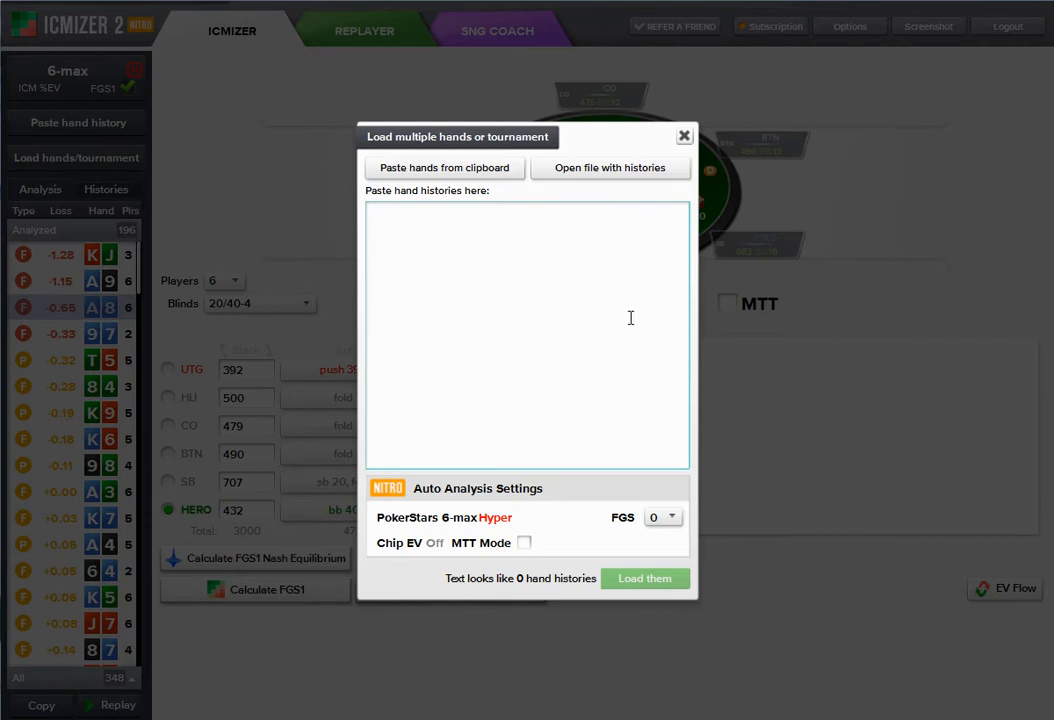
{"action": "left_click", "coordinate": [607, 177]}
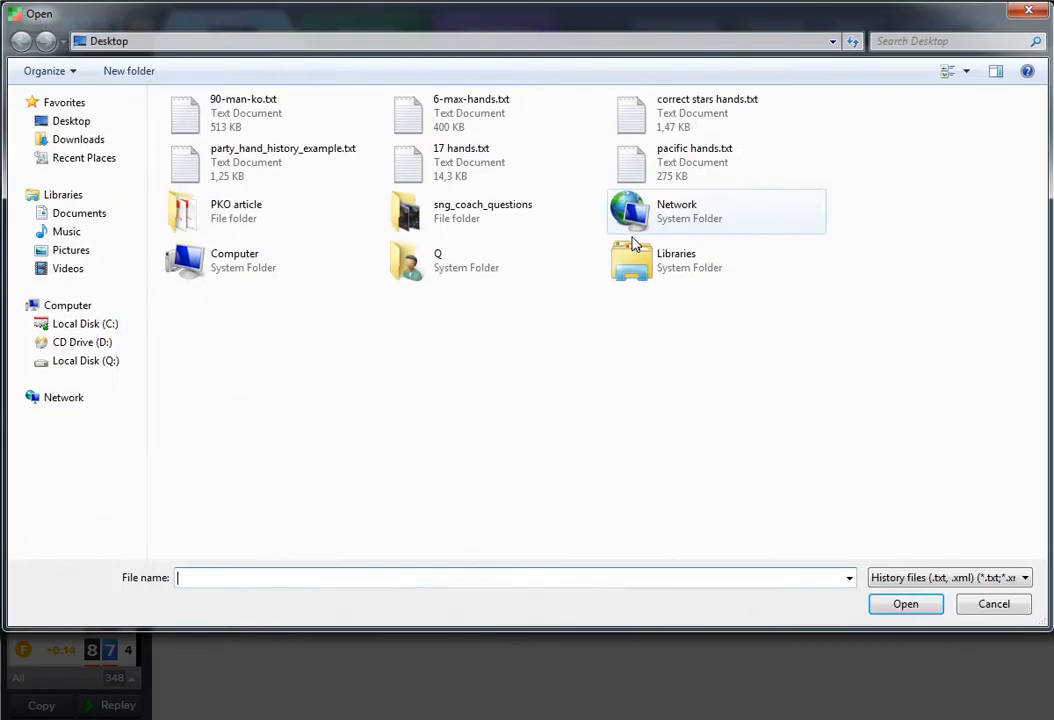
{"action": "double_click", "coordinate": [273, 121]}
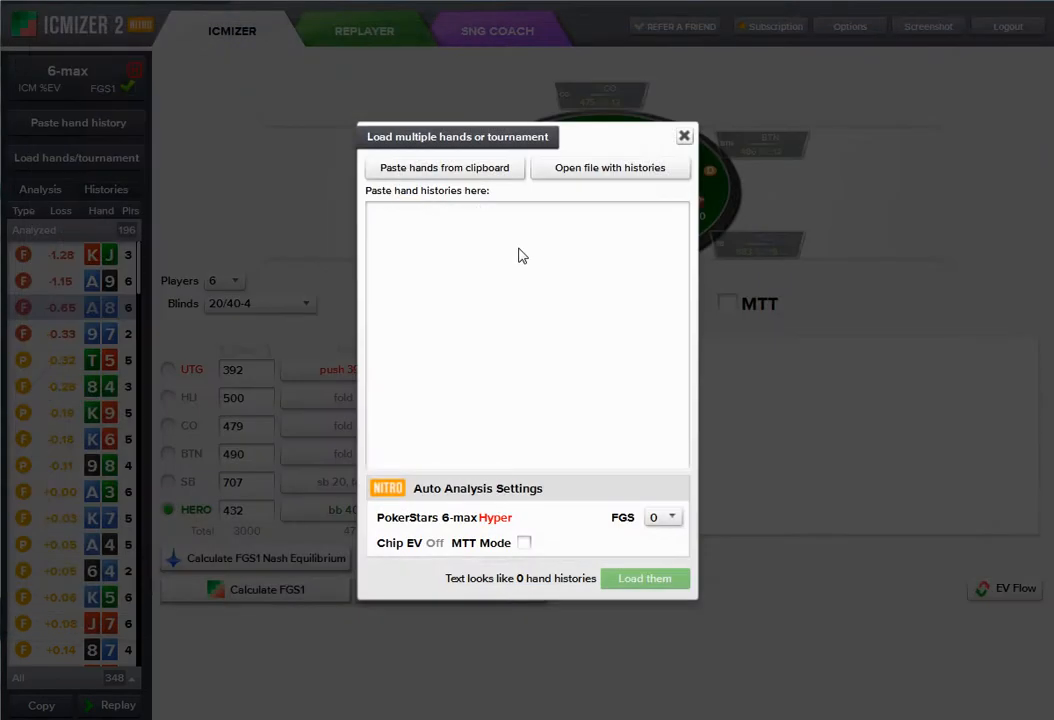
{"action": "left_click", "coordinate": [524, 543]}
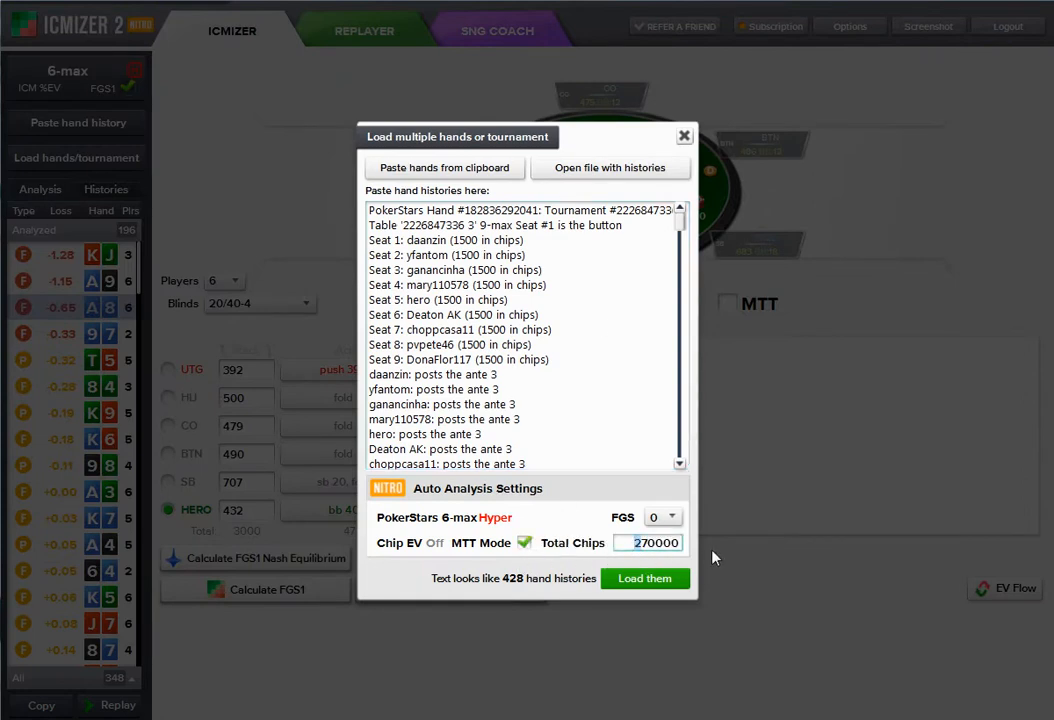
{"action": "left_click_drag", "start_coordinate": [712, 551], "coordinate": [725, 563]}
{"action": "type", "text": "135"}
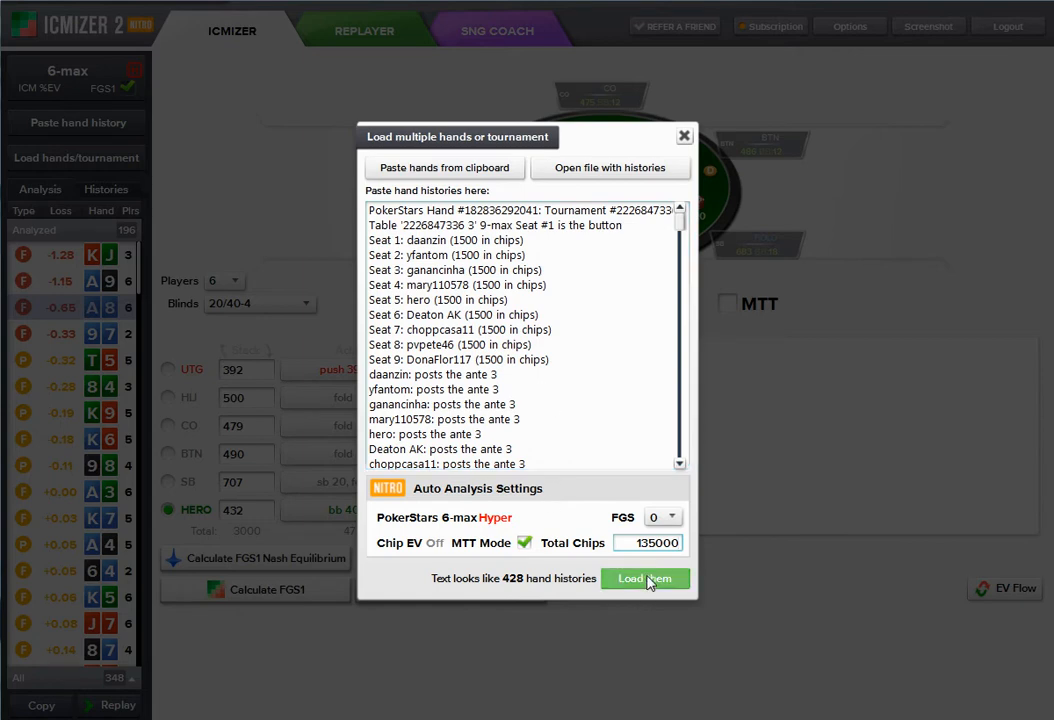
{"action": "left_click", "coordinate": [684, 136]}
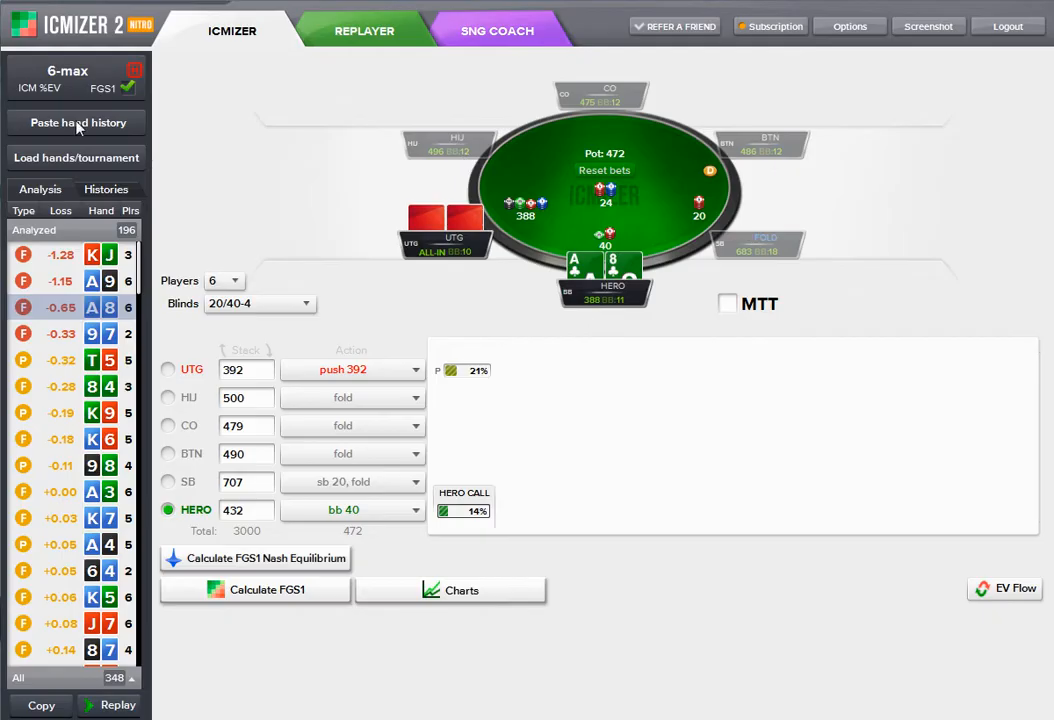
Choose the PokerStars 90 man 9-max Normal KO structure as the tournament type.
{"action": "left_click", "coordinate": [63, 63]}
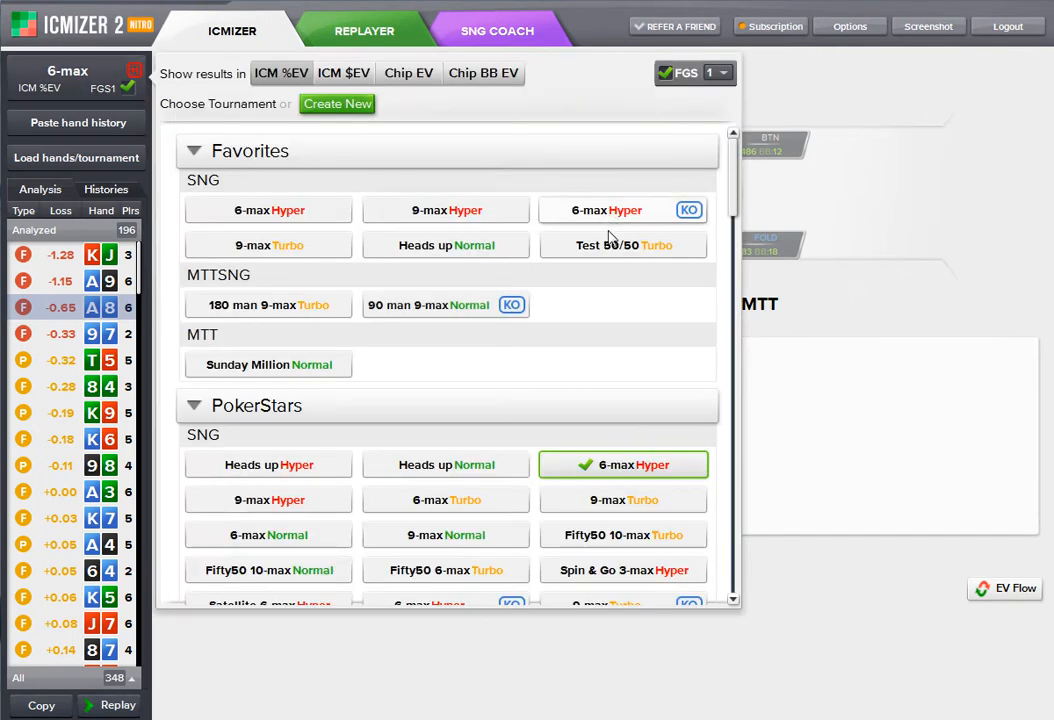
{"action": "scroll", "coordinate": [600, 375], "scroll_direction": "down", "scroll_amount": 5}
{"action": "scroll", "coordinate": [598, 379], "scroll_direction": "down", "scroll_amount": 3}
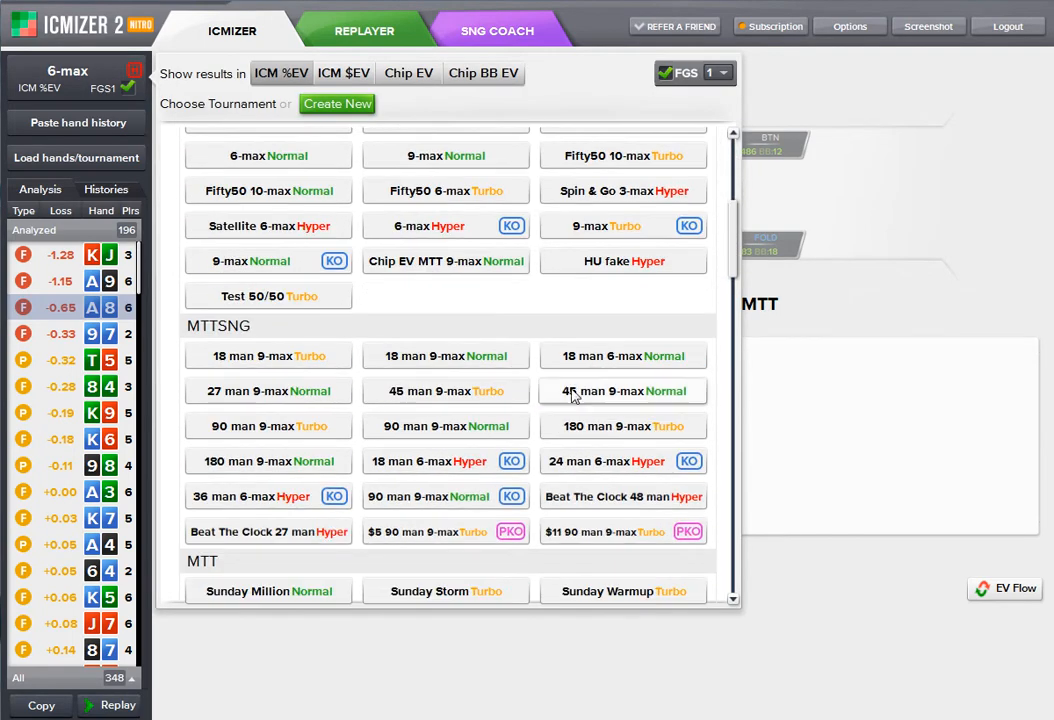
{"action": "left_click", "coordinate": [446, 496]}
{"action": "left_click", "coordinate": [862, 373]}
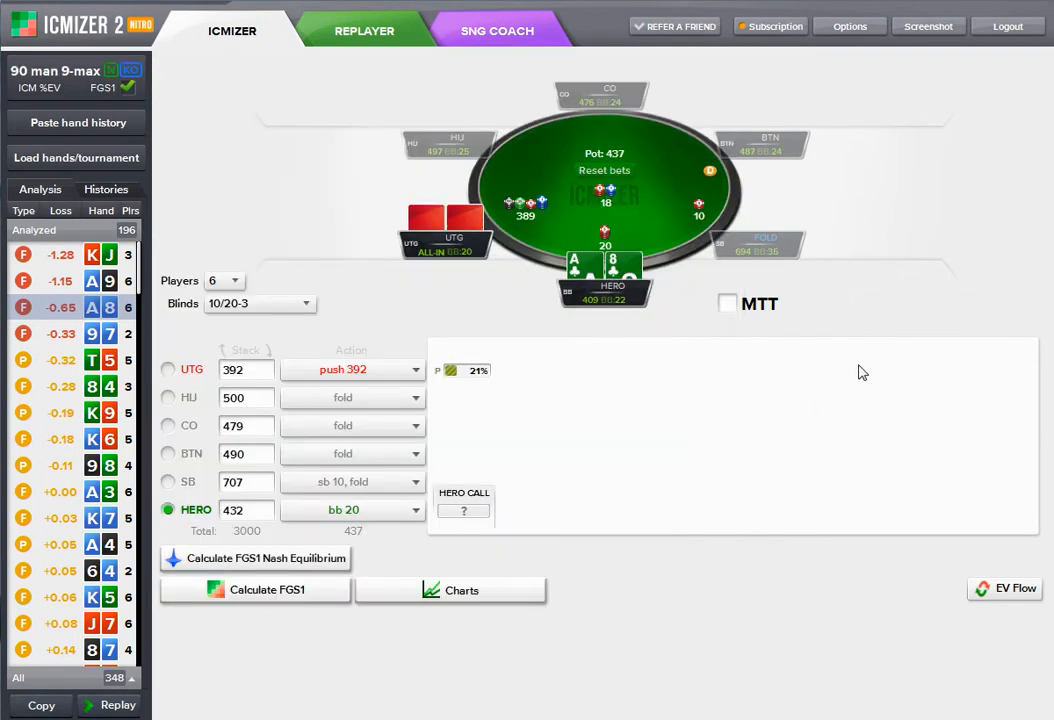
Load 90-man-ko.txt for automatic analysis with MTT mode enabled and total chips set to 135000.
{"action": "left_click", "coordinate": [80, 157]}
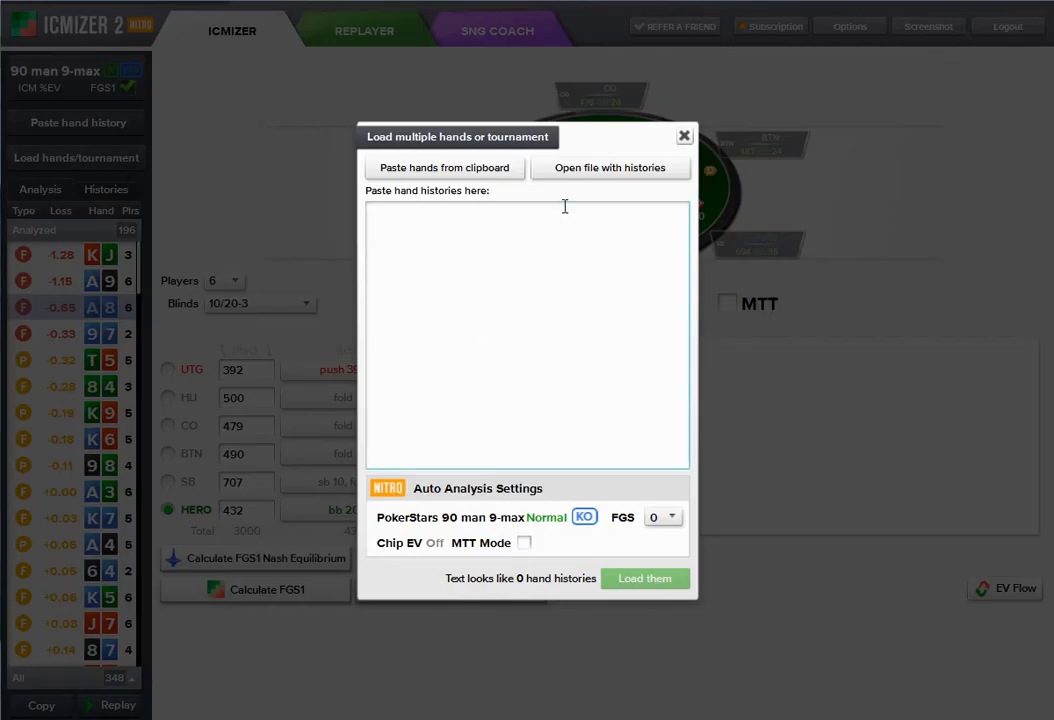
{"action": "left_click", "coordinate": [600, 168]}
{"action": "double_click", "coordinate": [318, 108]}
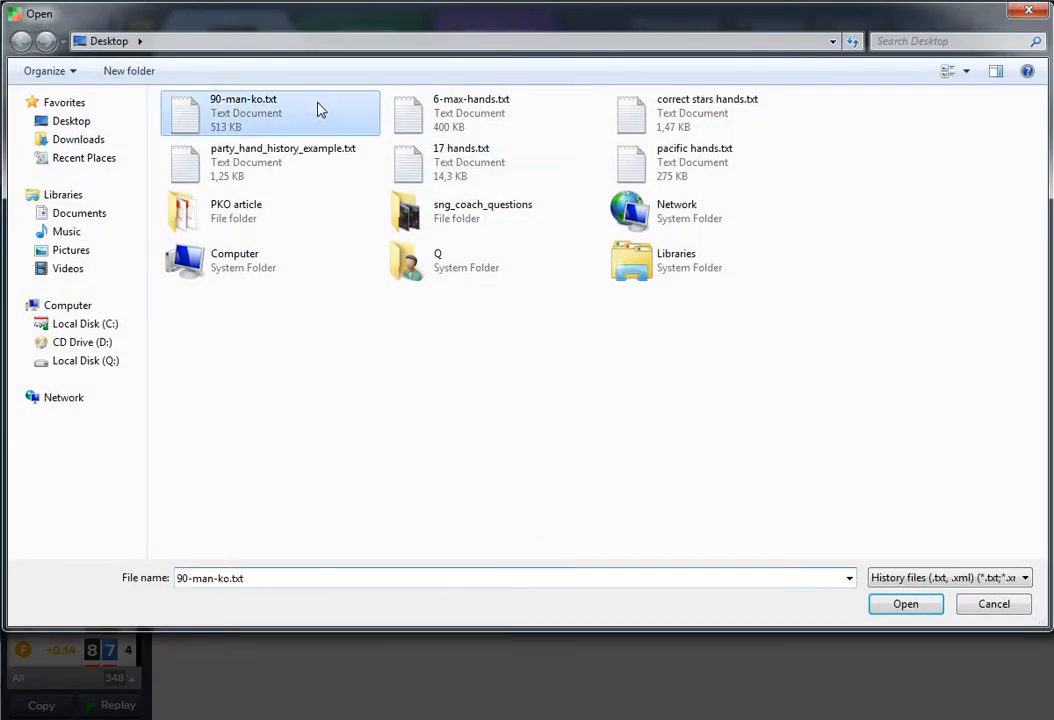
{"action": "left_click", "coordinate": [524, 543]}
{"action": "double_click", "coordinate": [648, 542]}
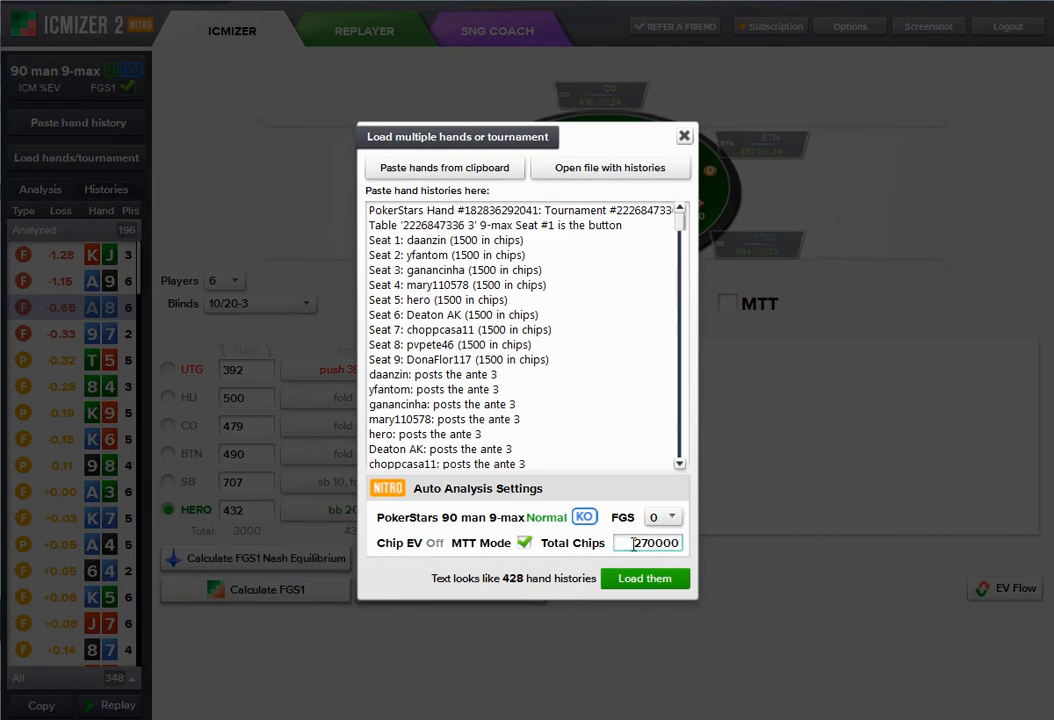
{"action": "type", "text": "135000"}
{"action": "left_click", "coordinate": [659, 579]}
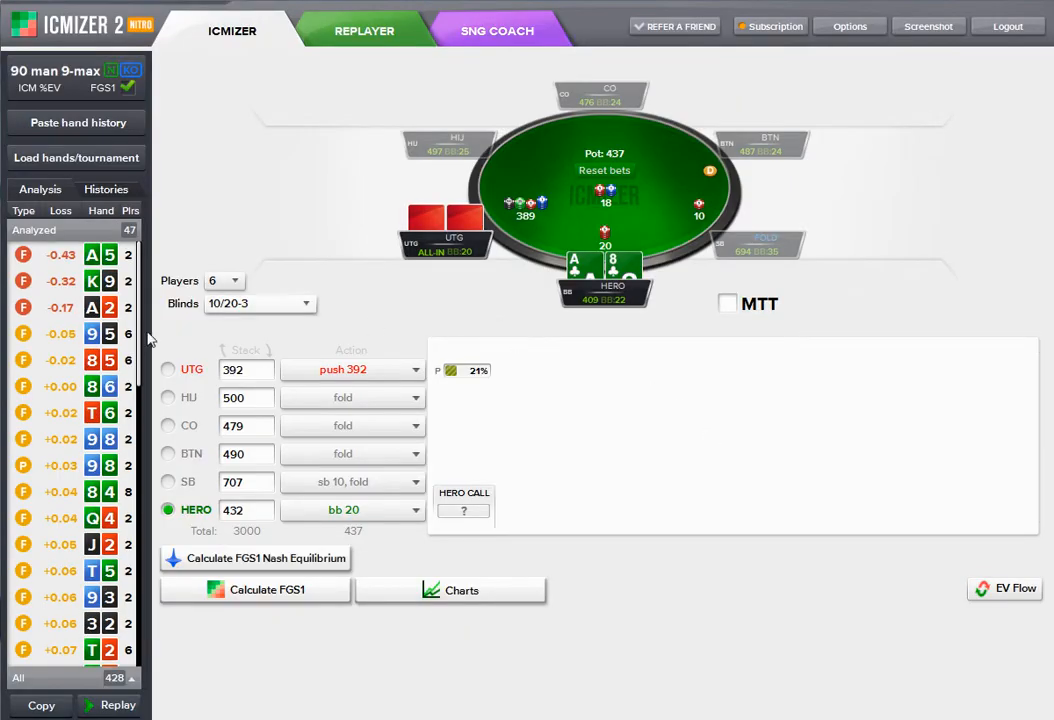
Review the setups of several analyzed hands, including K9, 85, 86, A2 and the eight-player 84 hand.
{"action": "mouse_move", "coordinate": [140, 267]}
{"action": "left_mouse_down"}
{"action": "mouse_move", "coordinate": [154, 407]}
{"action": "mouse_move", "coordinate": [145, 582]}
{"action": "mouse_move", "coordinate": [154, 350]}
{"action": "mouse_move", "coordinate": [140, 260]}
{"action": "left_mouse_up"}
{"action": "left_click", "coordinate": [113, 279]}
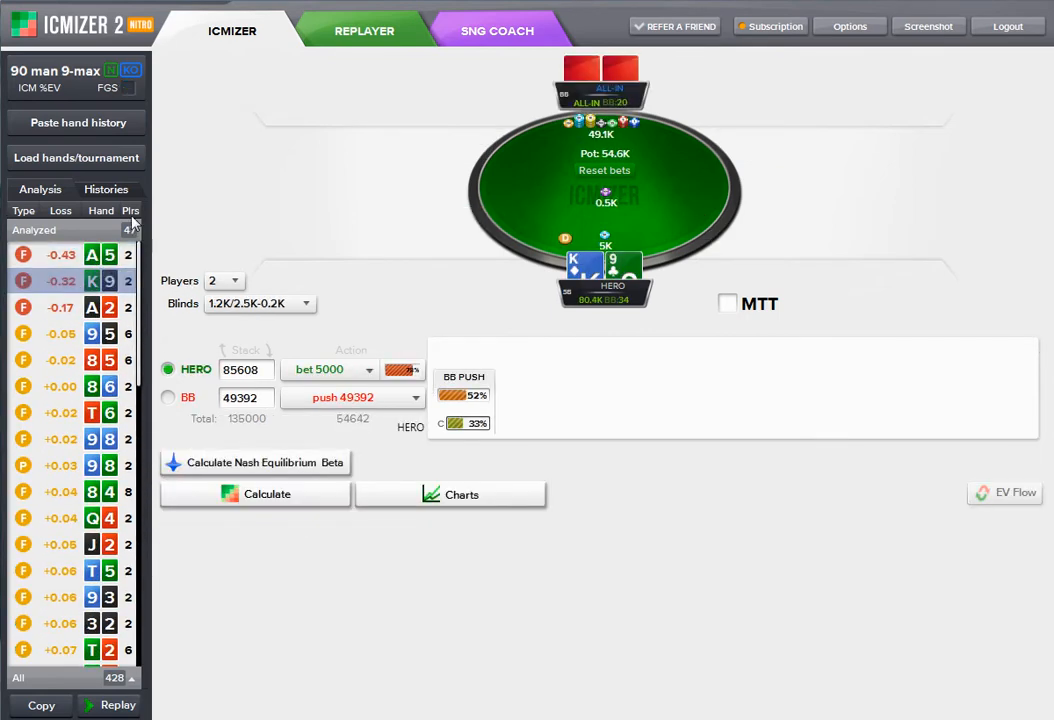
{"action": "left_click", "coordinate": [124, 333]}
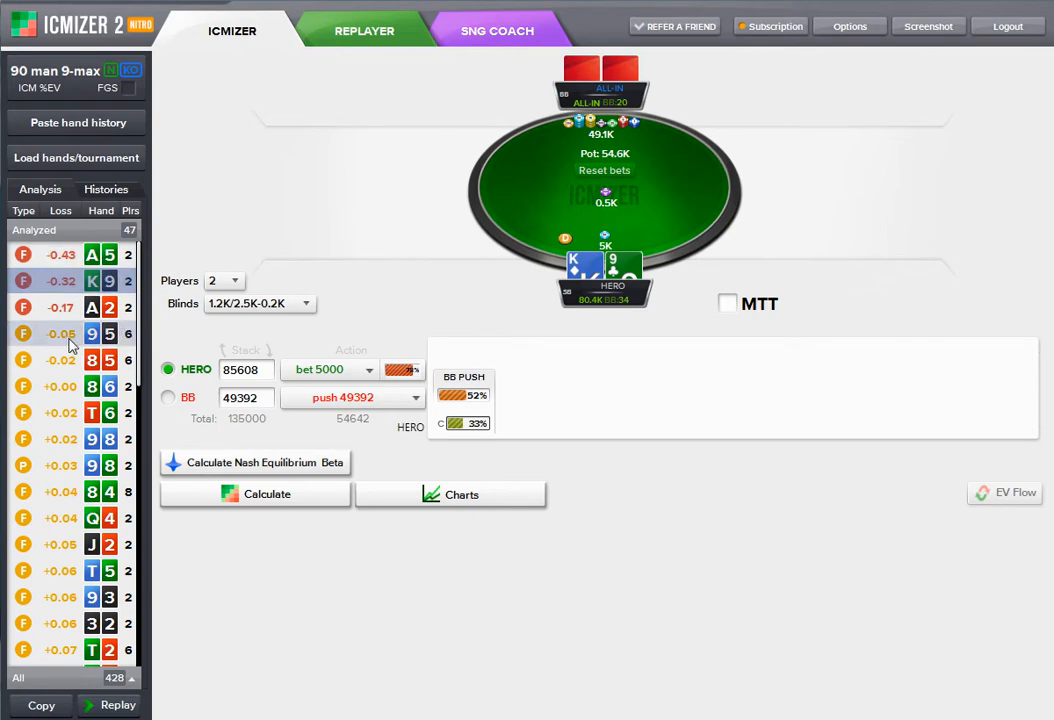
{"action": "left_click", "coordinate": [117, 366]}
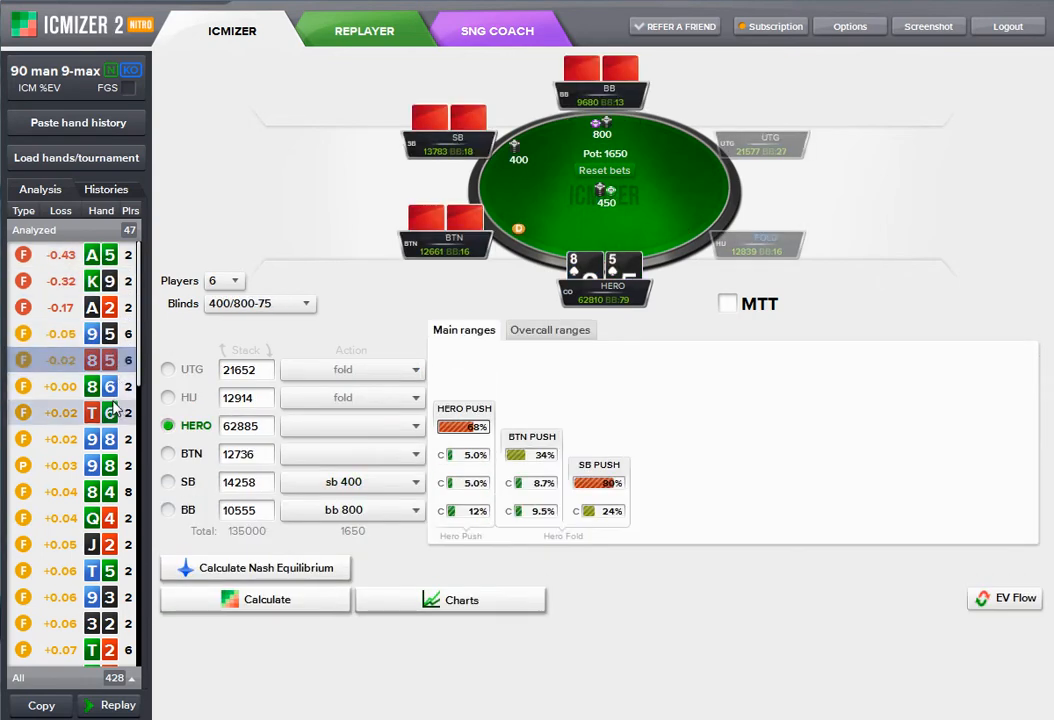
{"action": "left_click", "coordinate": [110, 386]}
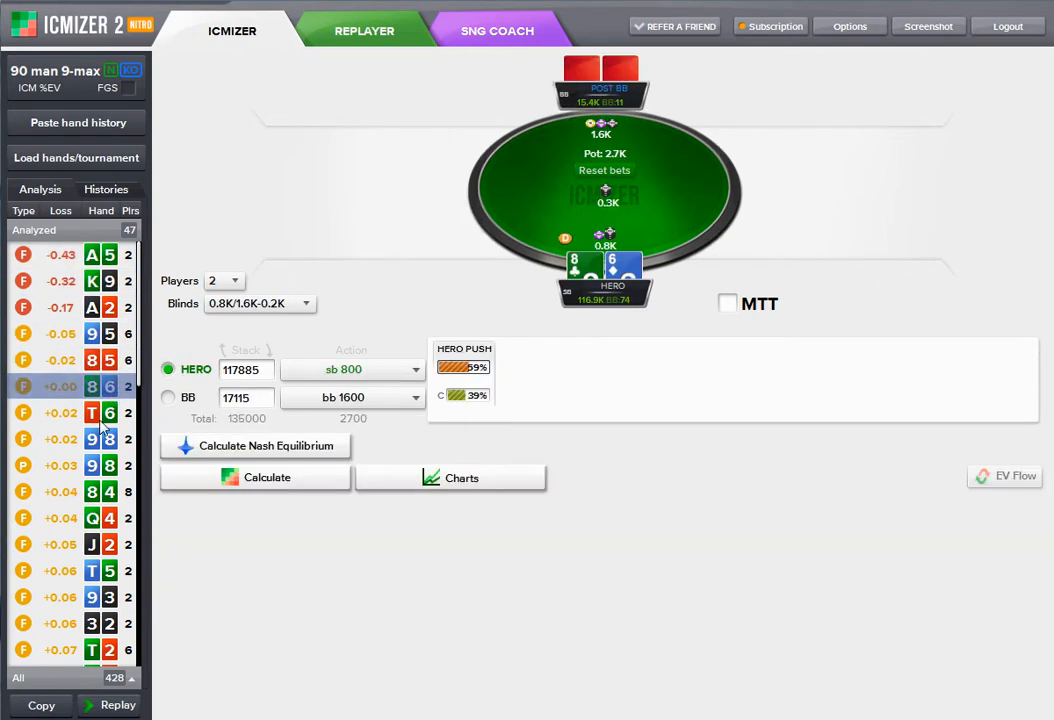
{"action": "left_click", "coordinate": [107, 312]}
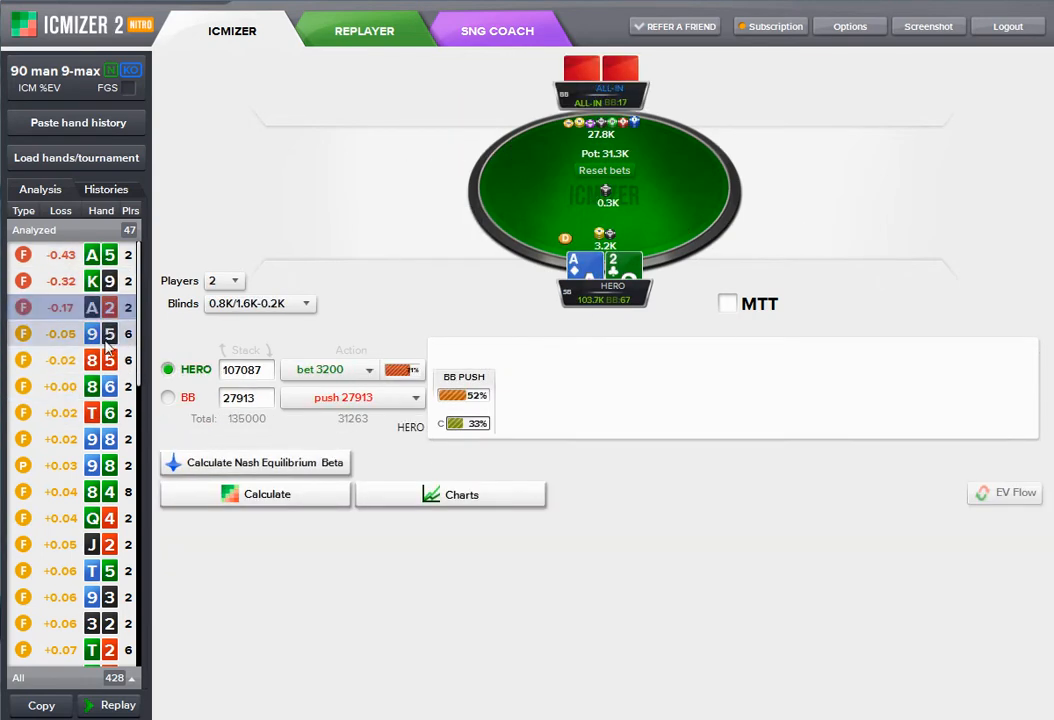
{"action": "left_click", "coordinate": [94, 493]}
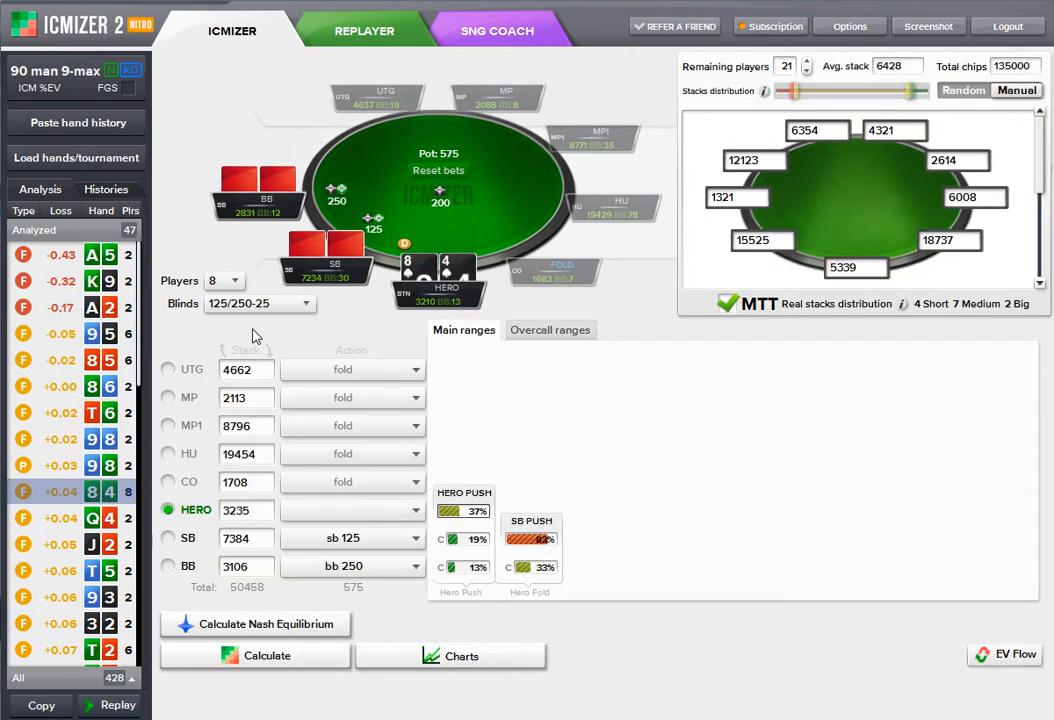
Switch the results display of the 90 man 9-max tournament to Chip EV.
{"action": "left_click", "coordinate": [76, 90]}
{"action": "left_click", "coordinate": [415, 78]}
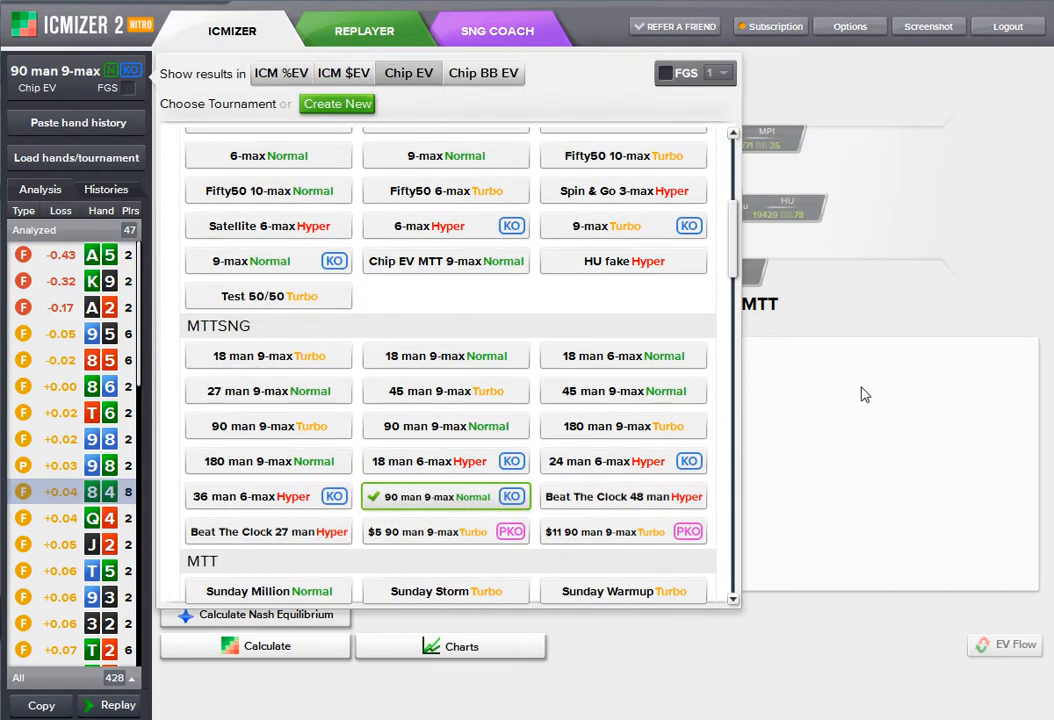
{"action": "left_click", "coordinate": [750, 212]}
Load 90-man-ko.txt again to analyze its hands in Chip EV mode.
{"action": "left_click", "coordinate": [108, 158]}
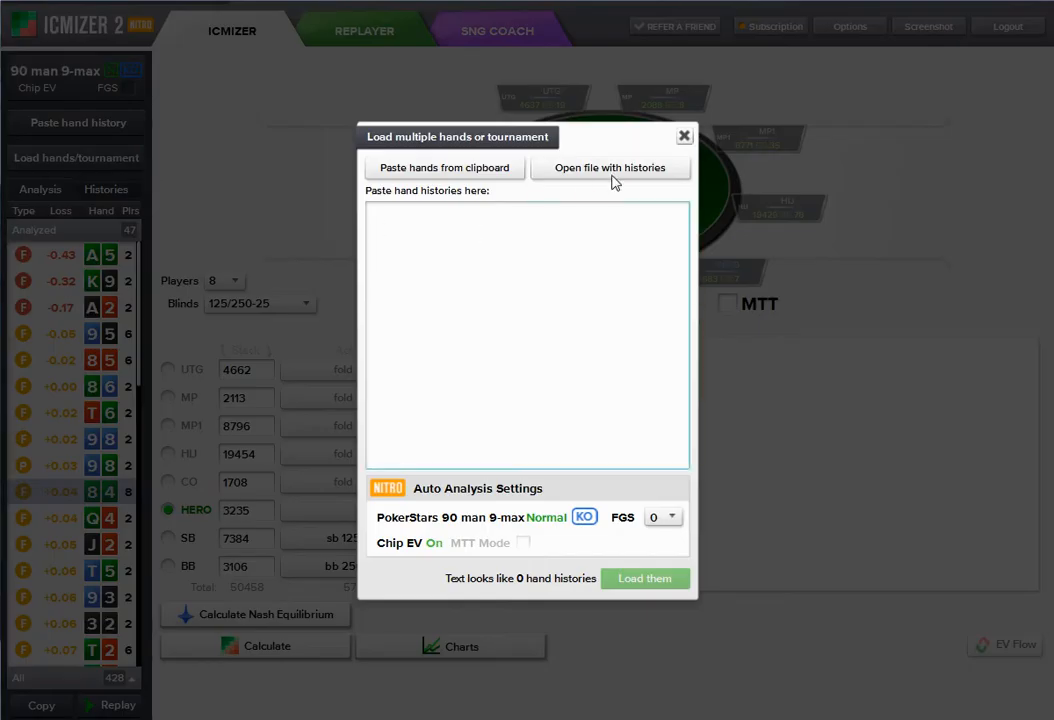
{"action": "left_click", "coordinate": [625, 171]}
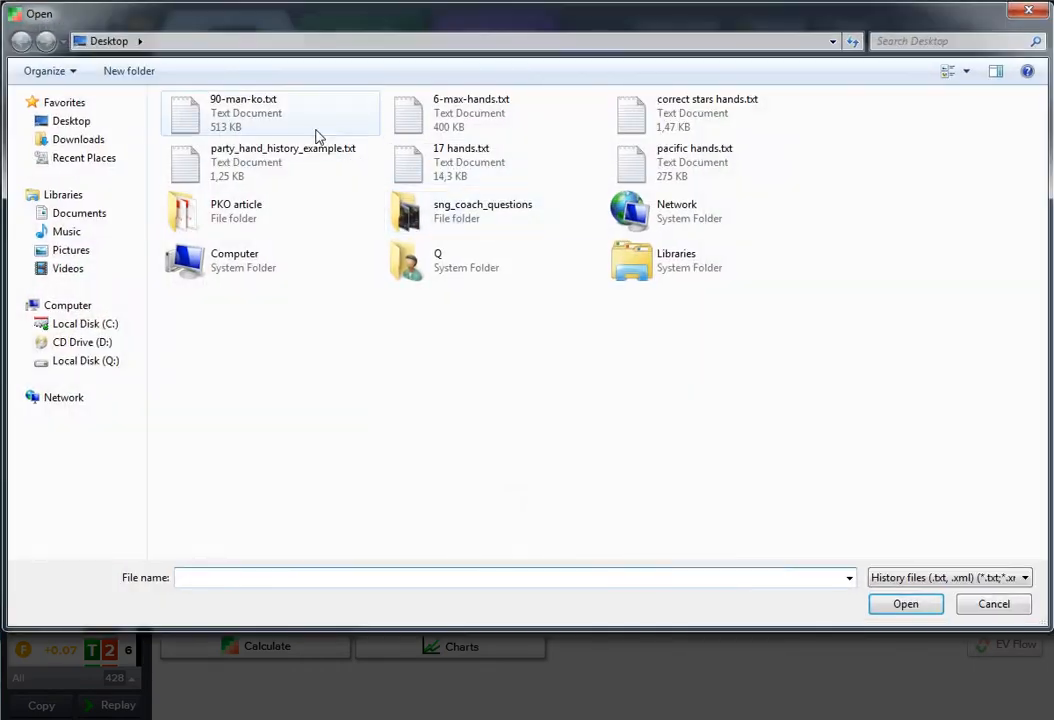
{"action": "double_click", "coordinate": [256, 122]}
{"action": "left_click", "coordinate": [630, 577]}
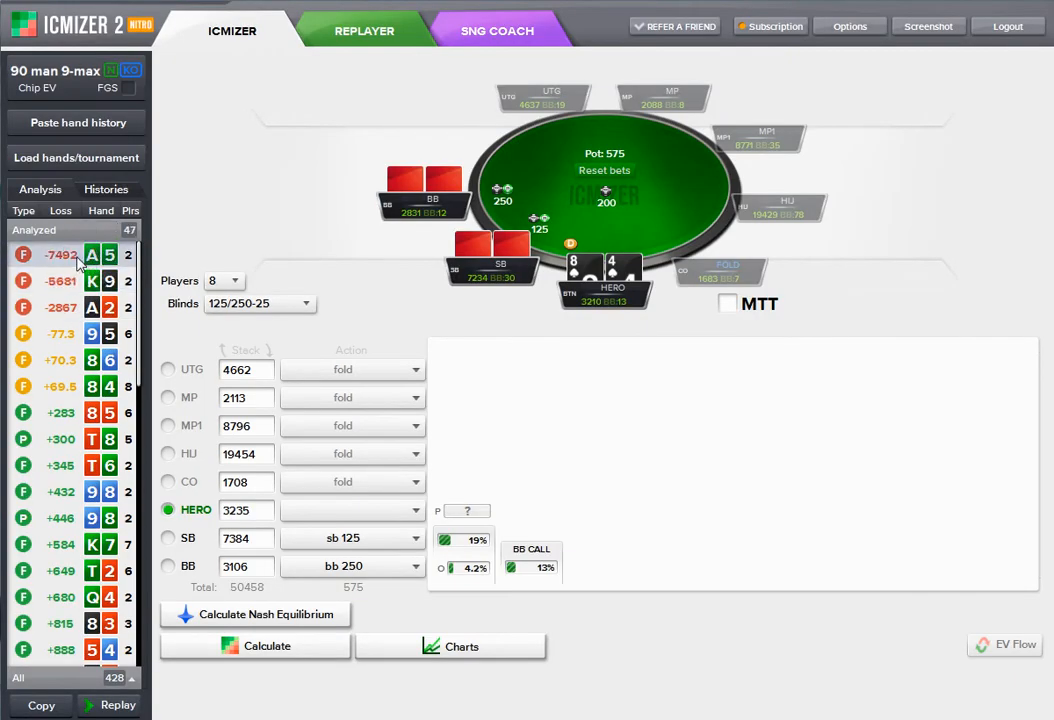
Calculate the two-player A5 hand and examine the Chip EV result for A5s in the range grid.
{"action": "left_click", "coordinate": [80, 258]}
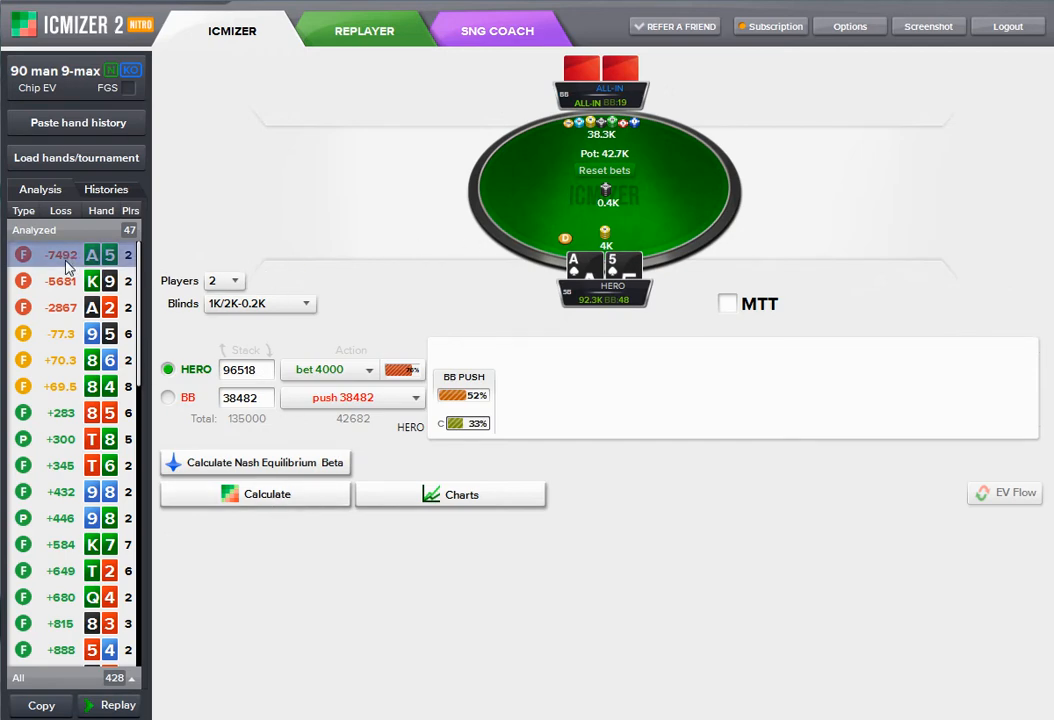
{"action": "left_click", "coordinate": [296, 498]}
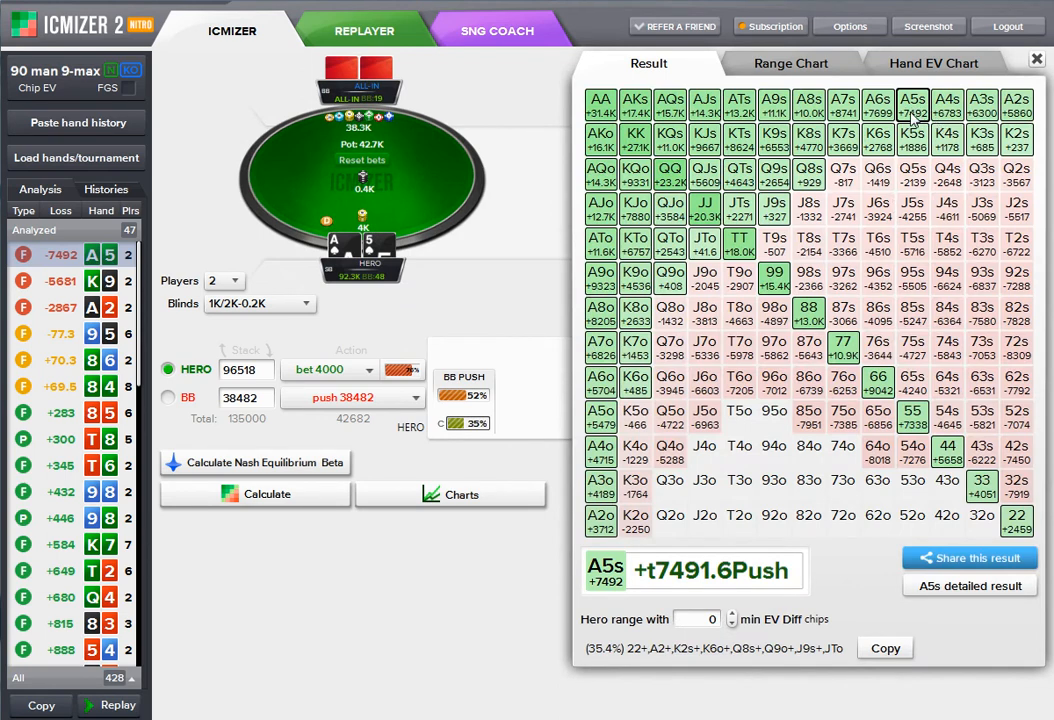
{"action": "left_click", "coordinate": [1037, 60]}
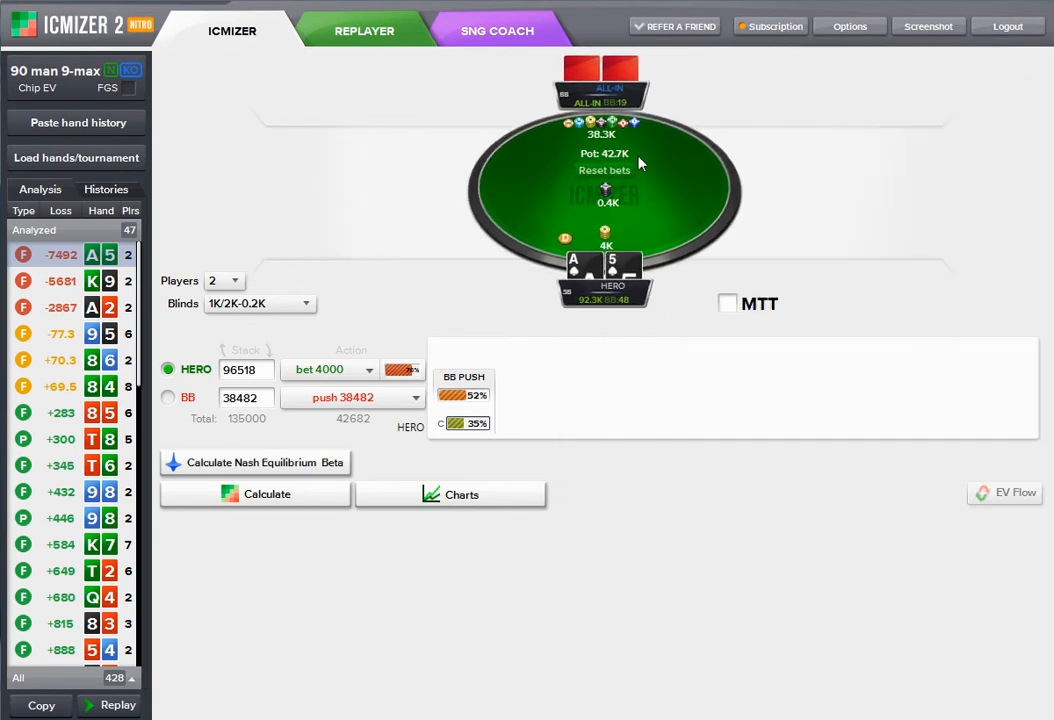
Expand the table to 9 players, reset the bets and put Hero in the UTG seat.
{"action": "left_click", "coordinate": [222, 281]}
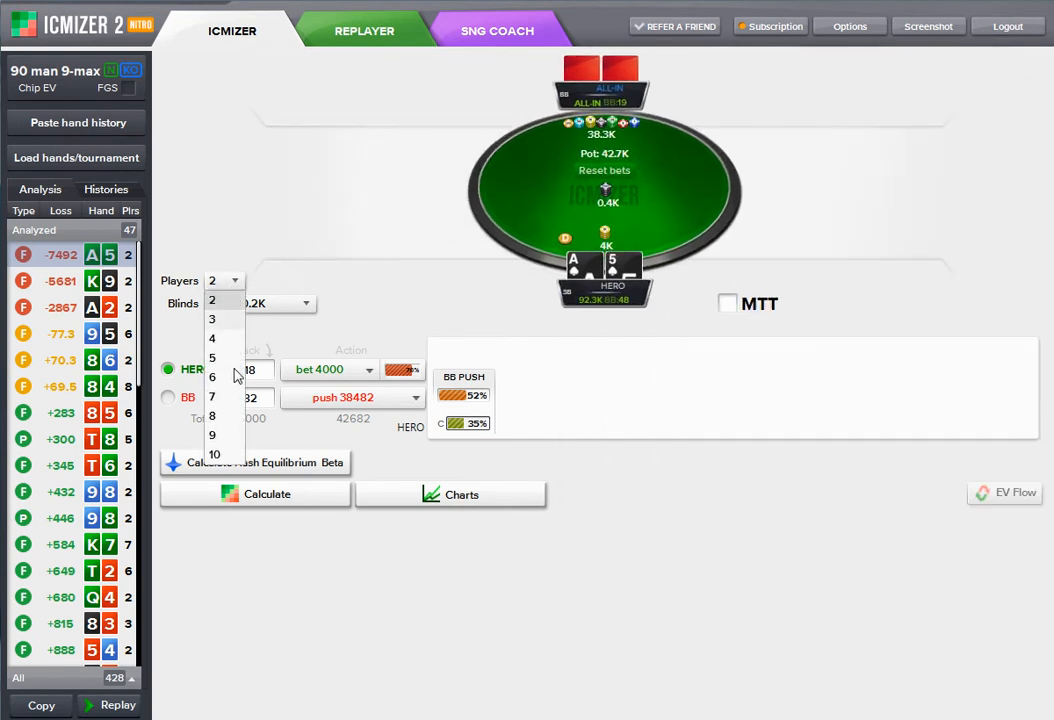
{"action": "left_click", "coordinate": [212, 397]}
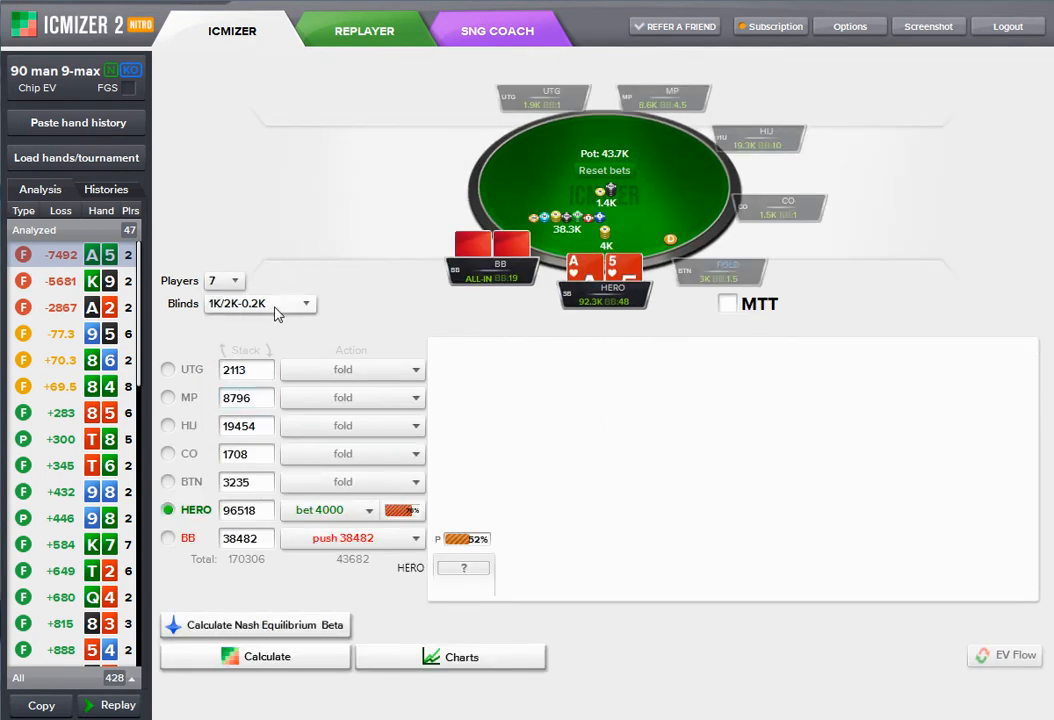
{"action": "left_click", "coordinate": [605, 178]}
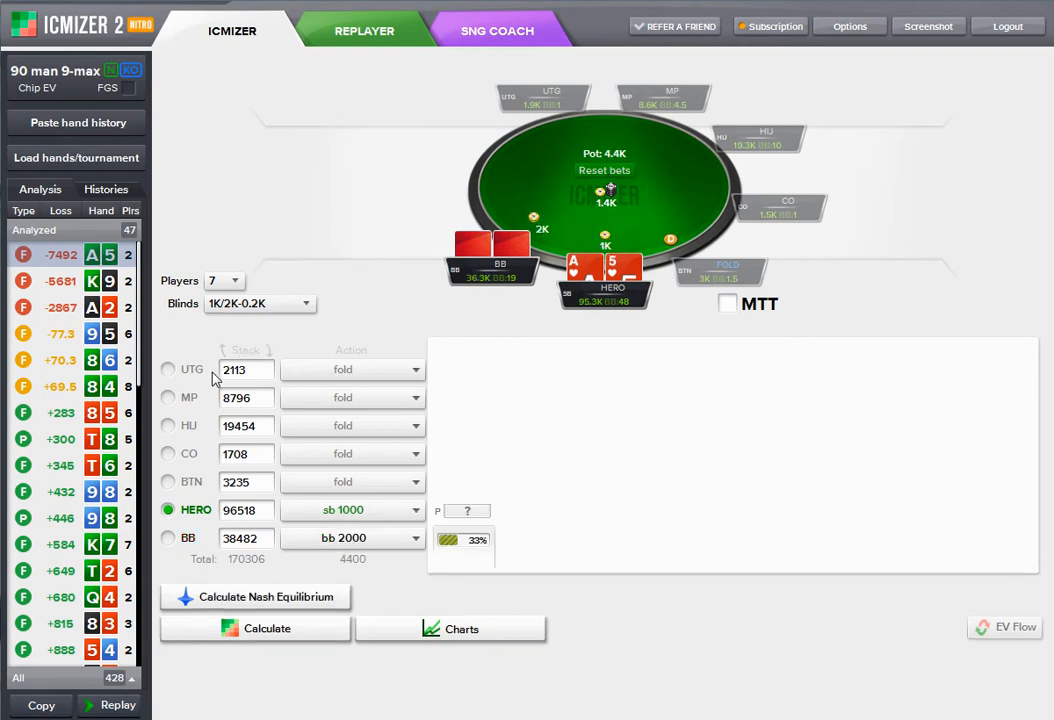
{"action": "left_click", "coordinate": [222, 281]}
{"action": "left_click", "coordinate": [213, 434]}
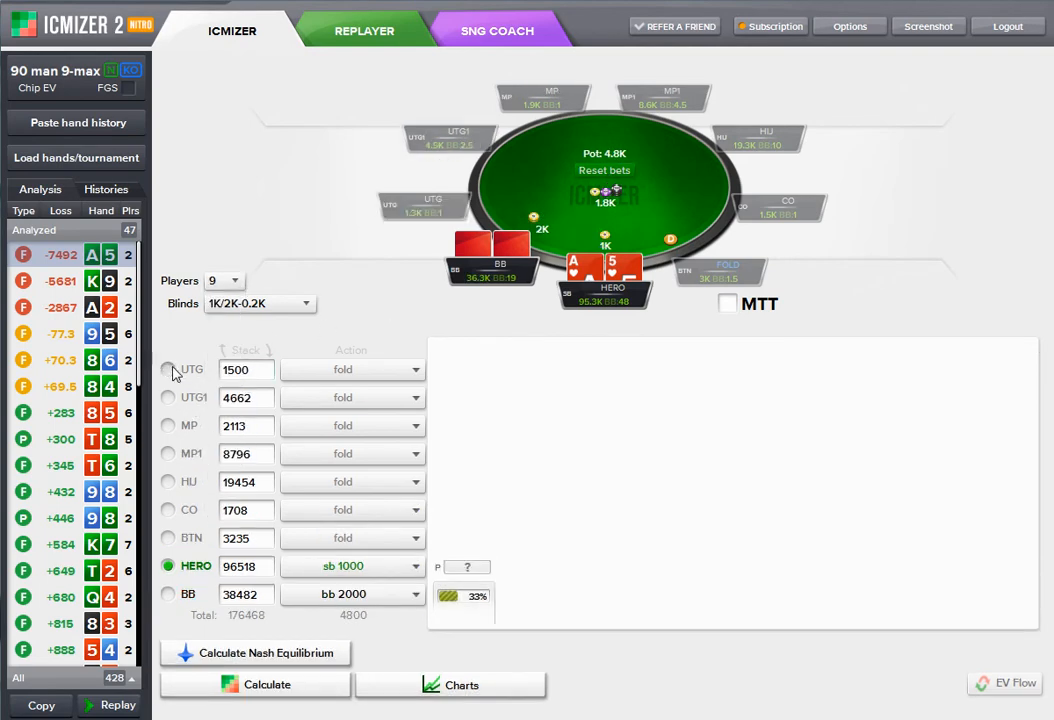
{"action": "left_click", "coordinate": [168, 369]}
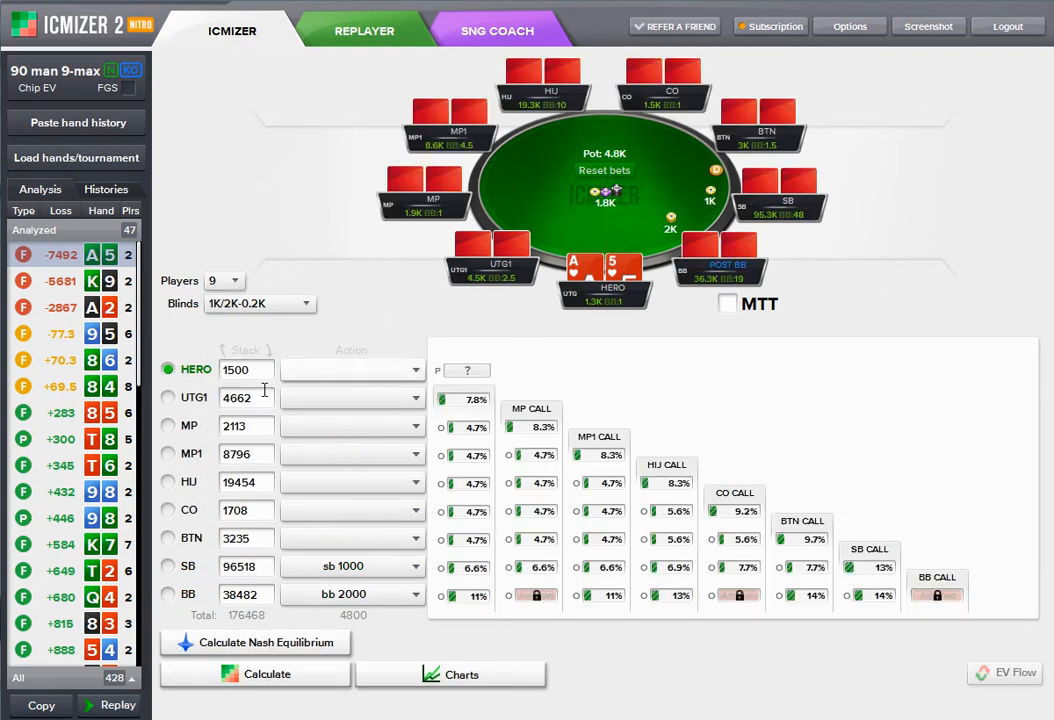
Set the stacks of all nine players, from Hero through BB, to 1500 chips.
{"action": "left_click", "coordinate": [243, 540]}
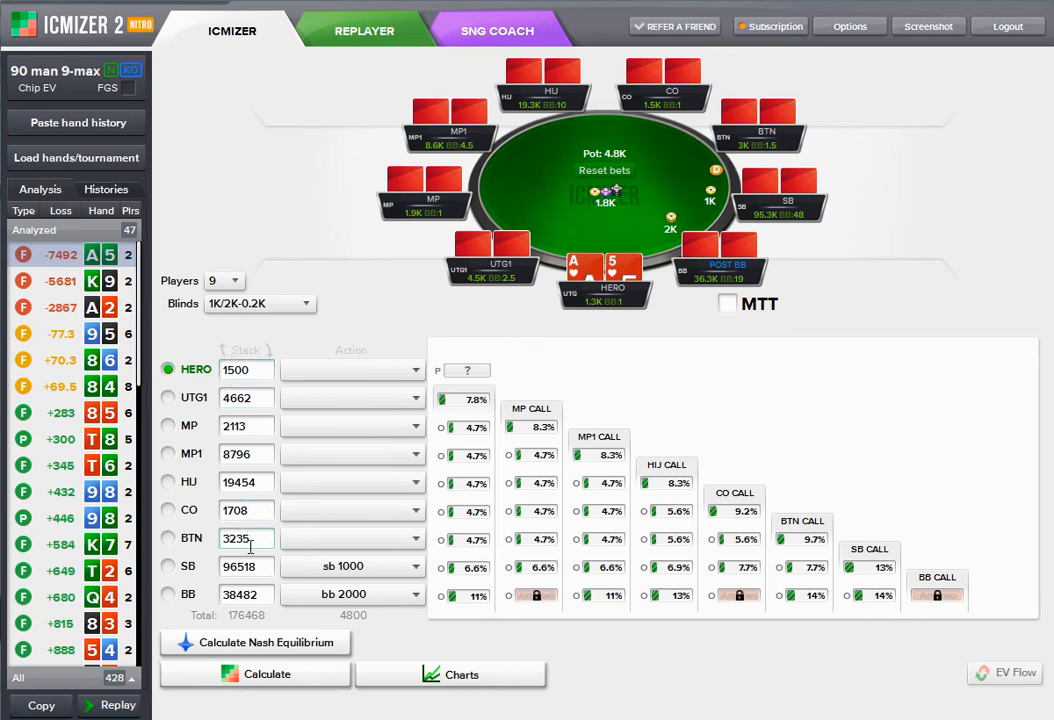
{"action": "left_click", "coordinate": [270, 369]}
{"action": "left_click", "coordinate": [257, 399]}
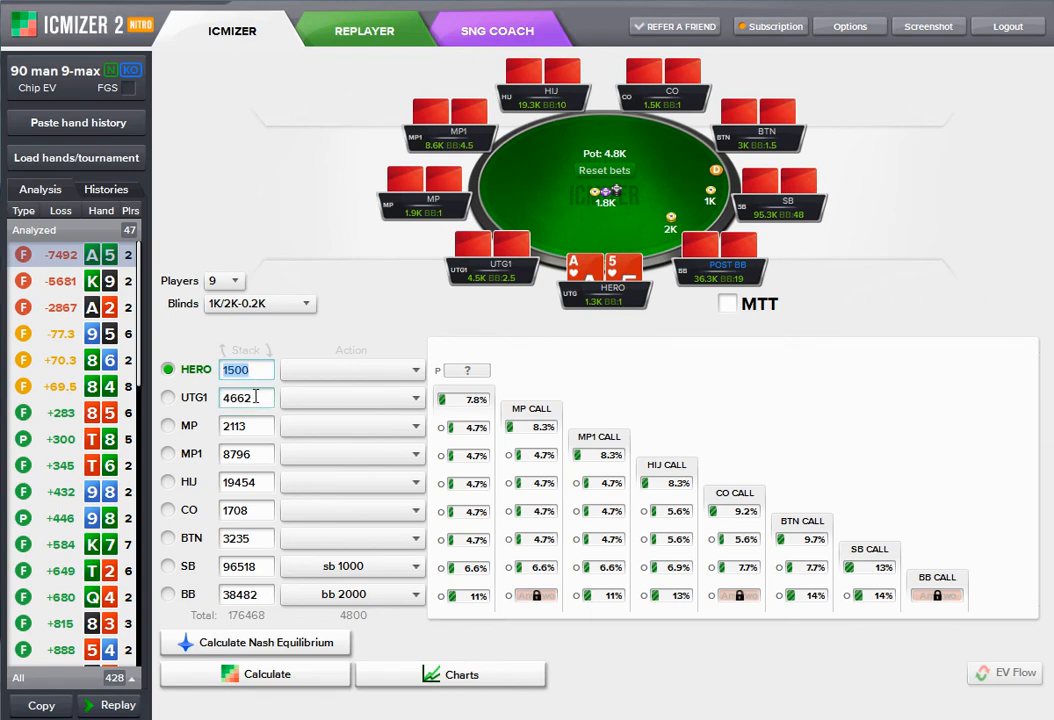
{"action": "type", "text": "1500"}
{"action": "key", "text": "Tab"}
{"action": "type", "text": "1500"}
{"action": "key", "text": "Tab"}
{"action": "type", "text": "1500"}
{"action": "key", "text": "Tab"}
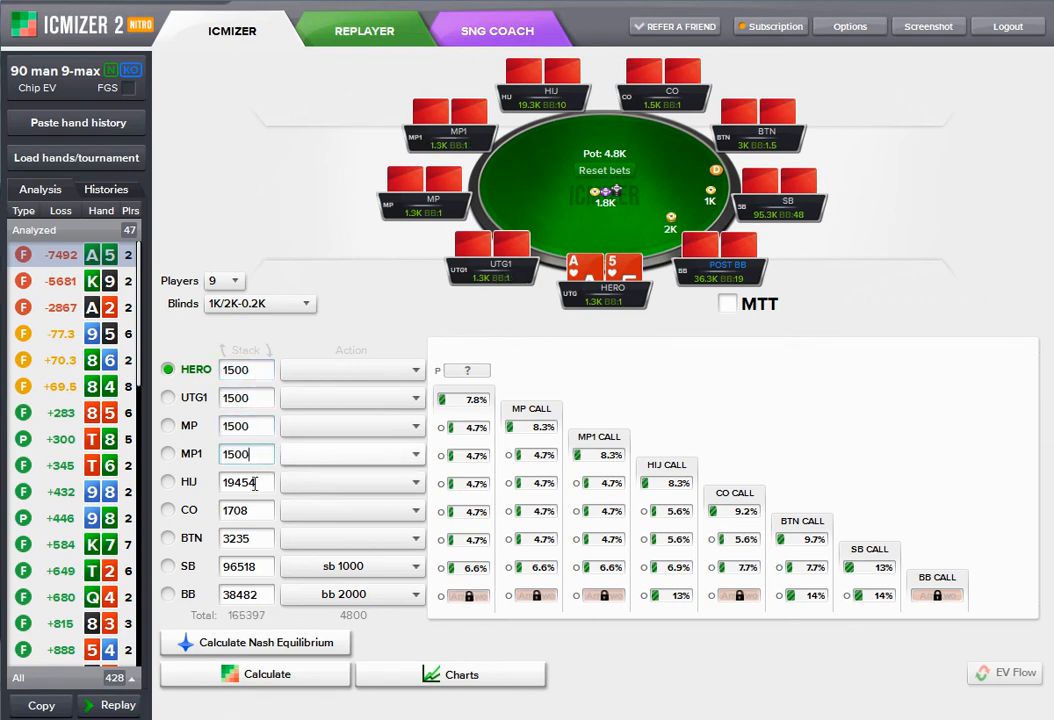
{"action": "type", "text": "1500"}
{"action": "key", "text": "Tab"}
{"action": "type", "text": "1500"}
{"action": "key", "text": "Tab"}
{"action": "type", "text": "1500"}
{"action": "key", "text": "Tab"}
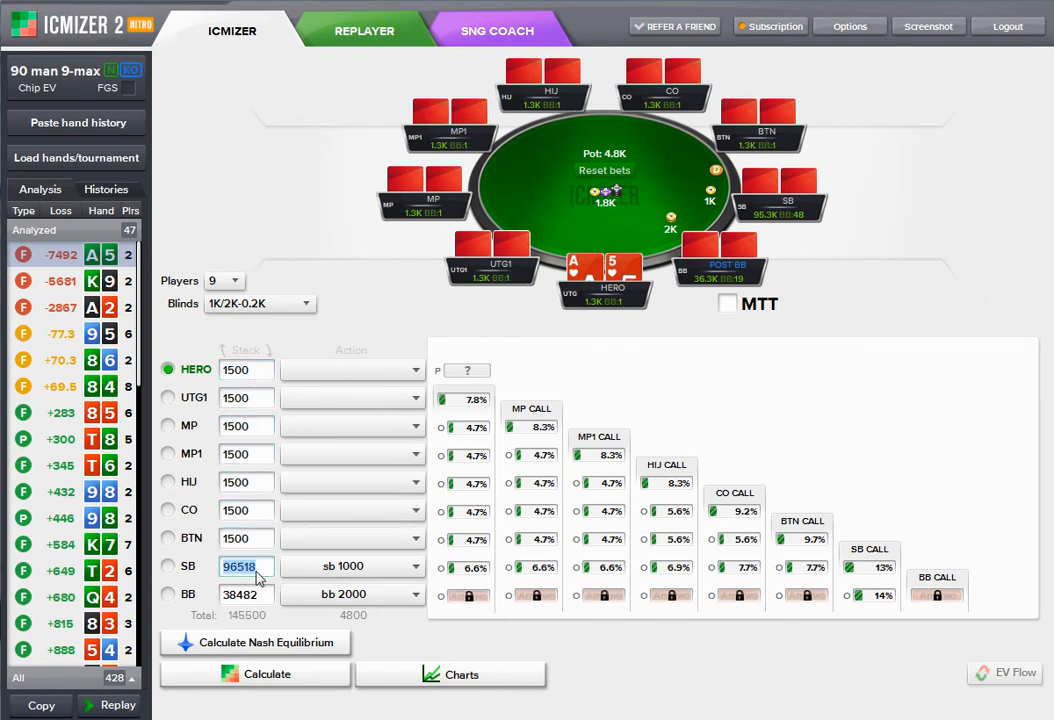
{"action": "type", "text": "1500"}
{"action": "key", "text": "Tab"}
{"action": "type", "text": "1500"}
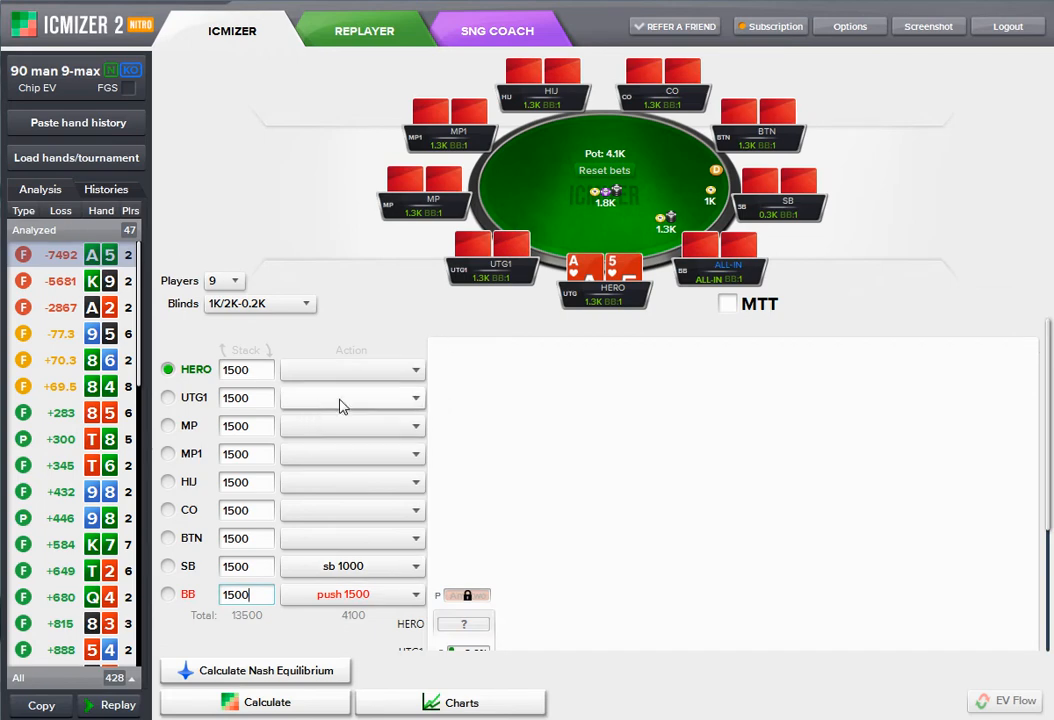
Choose the 6-max Hyper tournament from the favorites and enable FGS.
{"action": "left_click", "coordinate": [281, 301]}
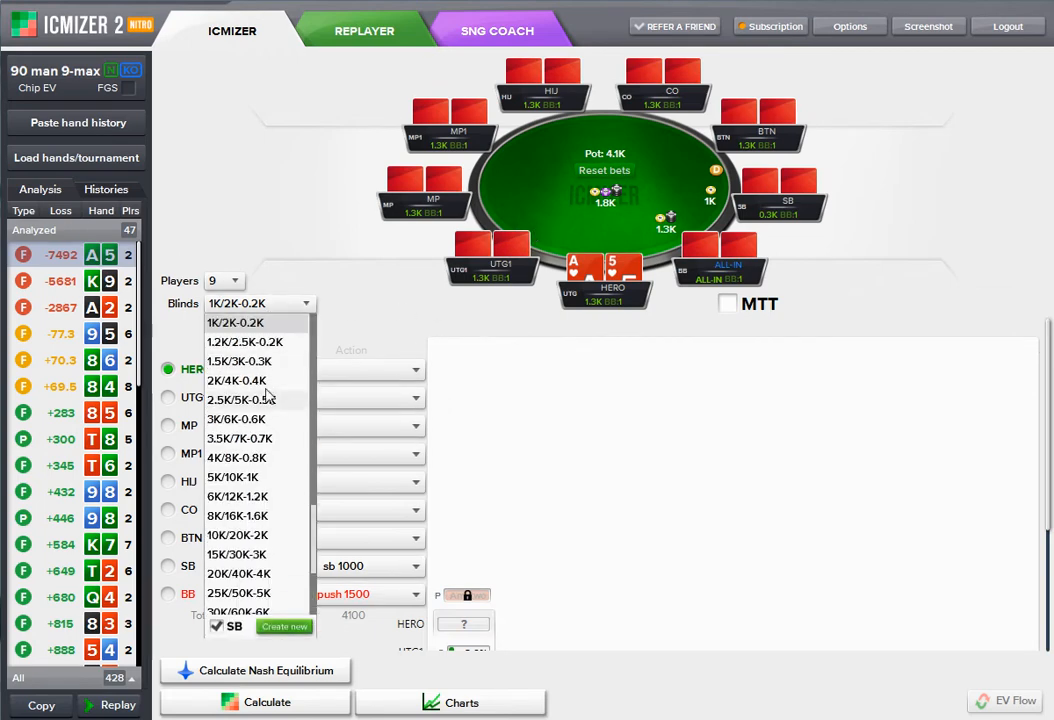
{"action": "left_click", "coordinate": [51, 48]}
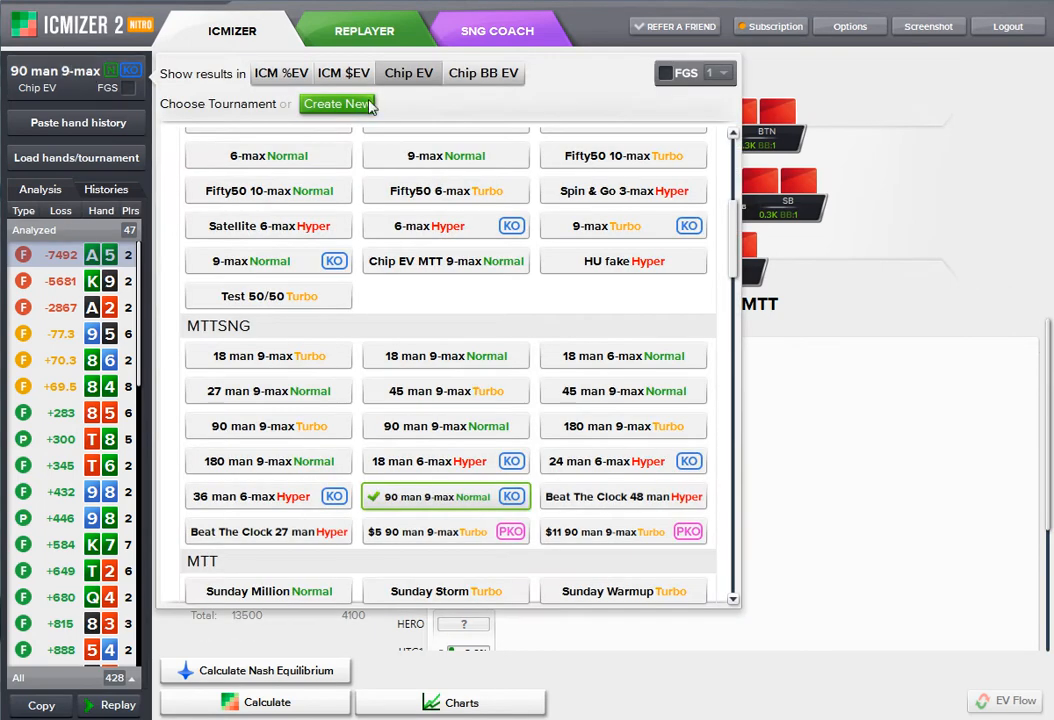
{"action": "scroll", "coordinate": [440, 165], "scroll_direction": "up", "scroll_amount": 8}
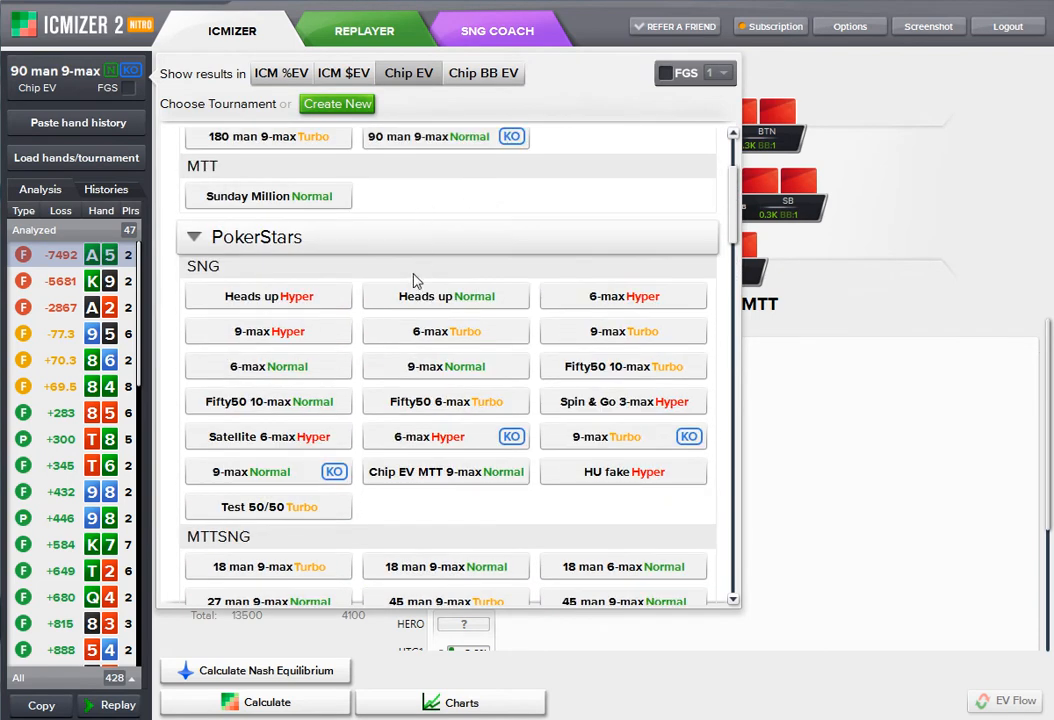
{"action": "left_click", "coordinate": [340, 212]}
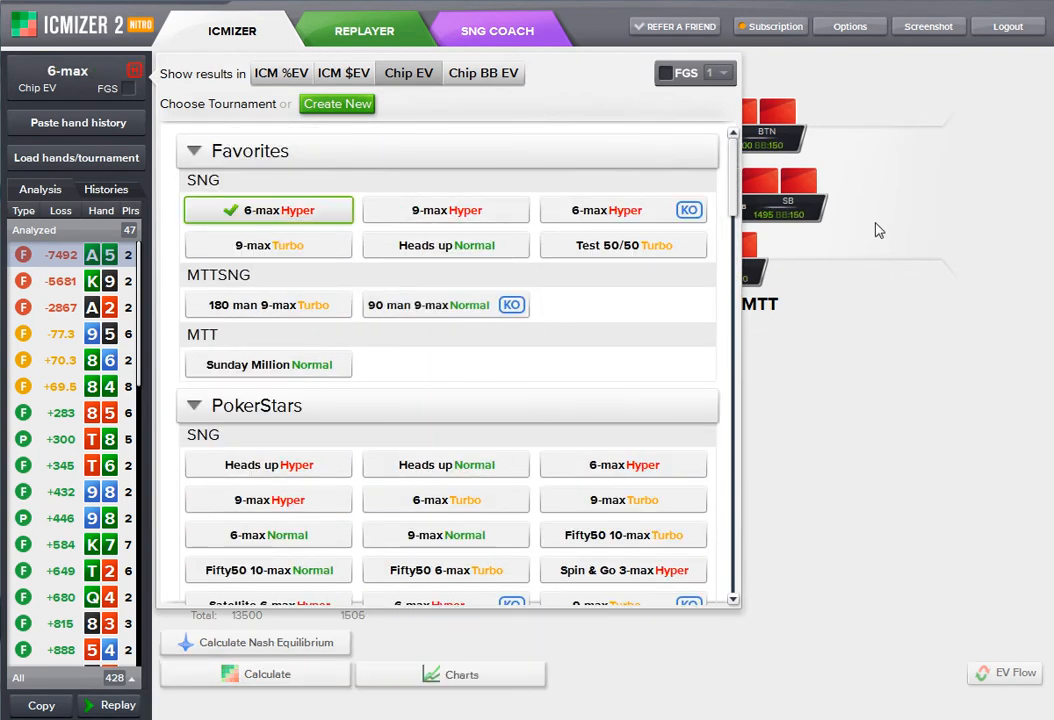
{"action": "left_click", "coordinate": [129, 92]}
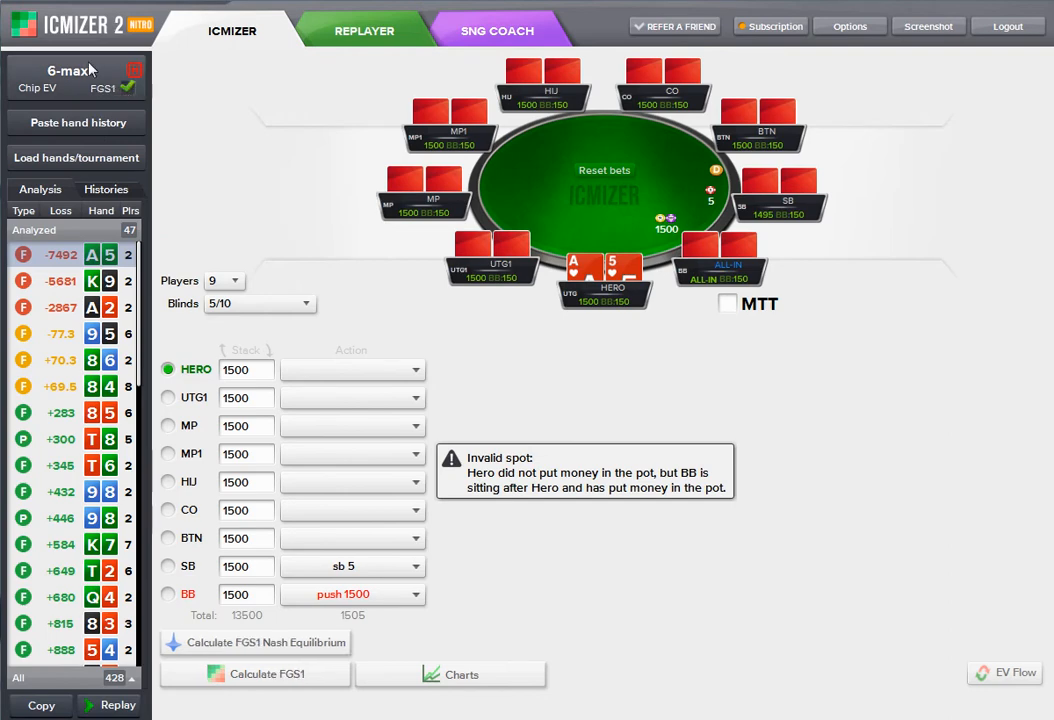
Set the blinds to 75/150 and reset the bets at the nine-player table.
{"action": "left_click", "coordinate": [268, 305]}
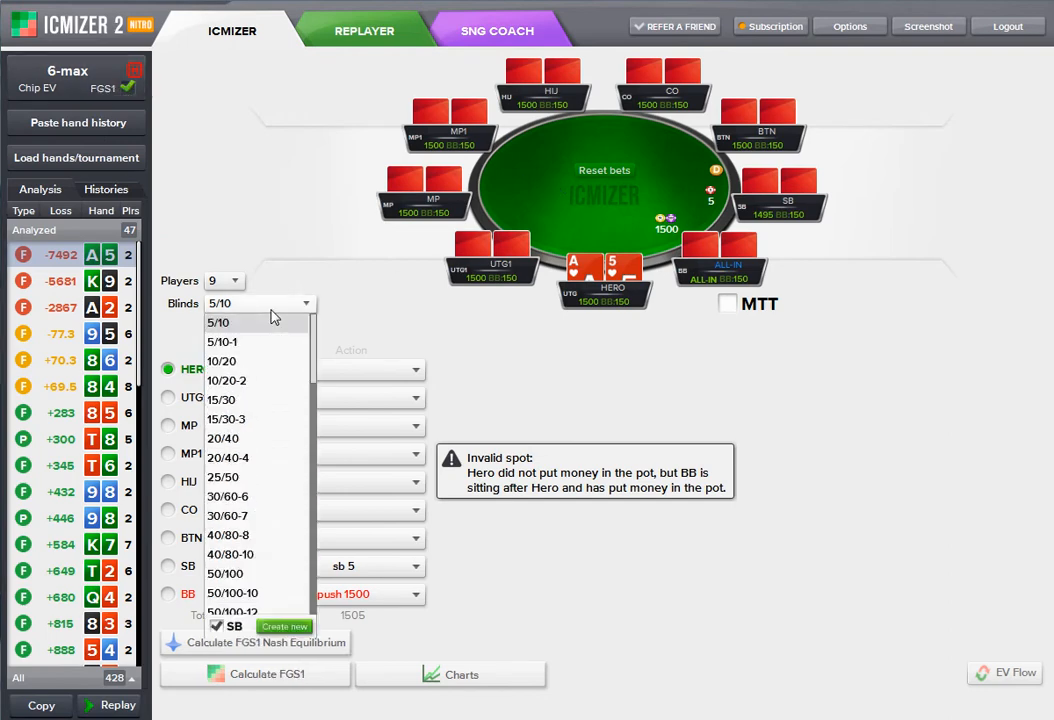
{"action": "scroll", "coordinate": [255, 577], "scroll_direction": "down", "scroll_amount": 2}
{"action": "left_click", "coordinate": [258, 592]}
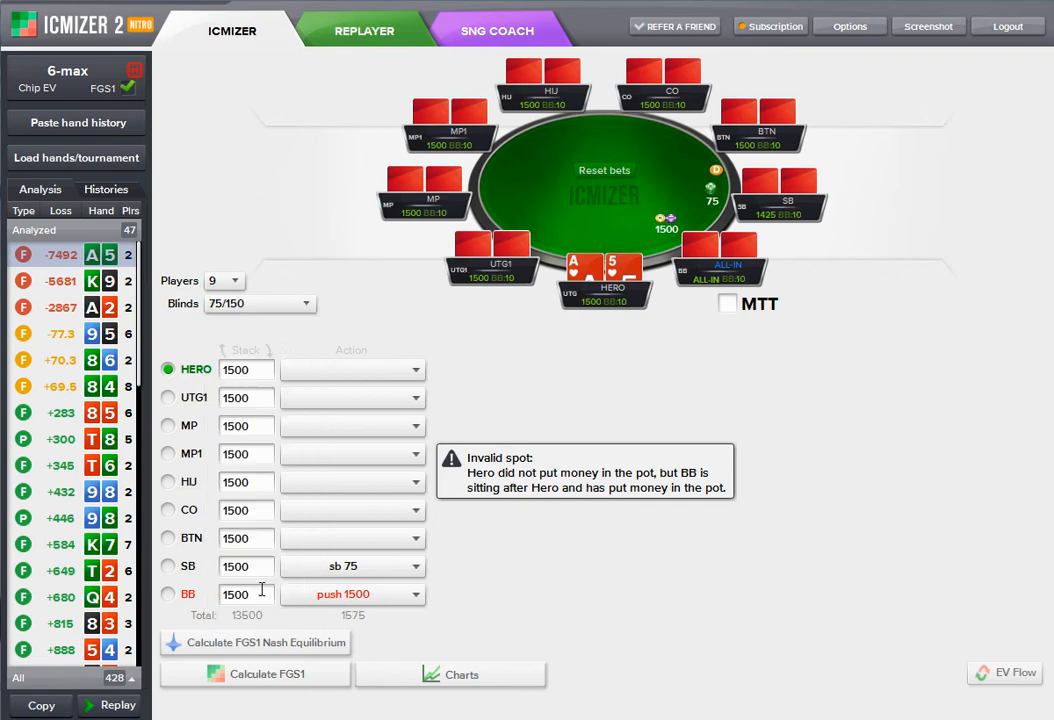
{"action": "left_click", "coordinate": [612, 172]}
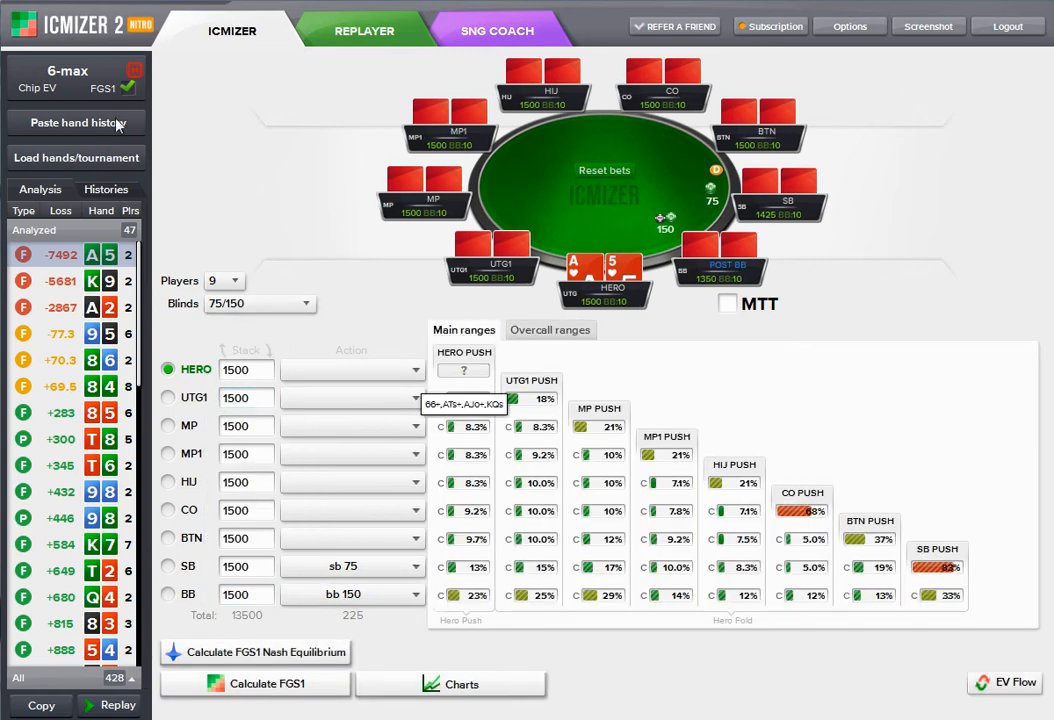
Switch the tournament to 9-max Hyper, display results in ICM %EV and set the FGS depth to 2.
{"action": "left_click", "coordinate": [82, 76]}
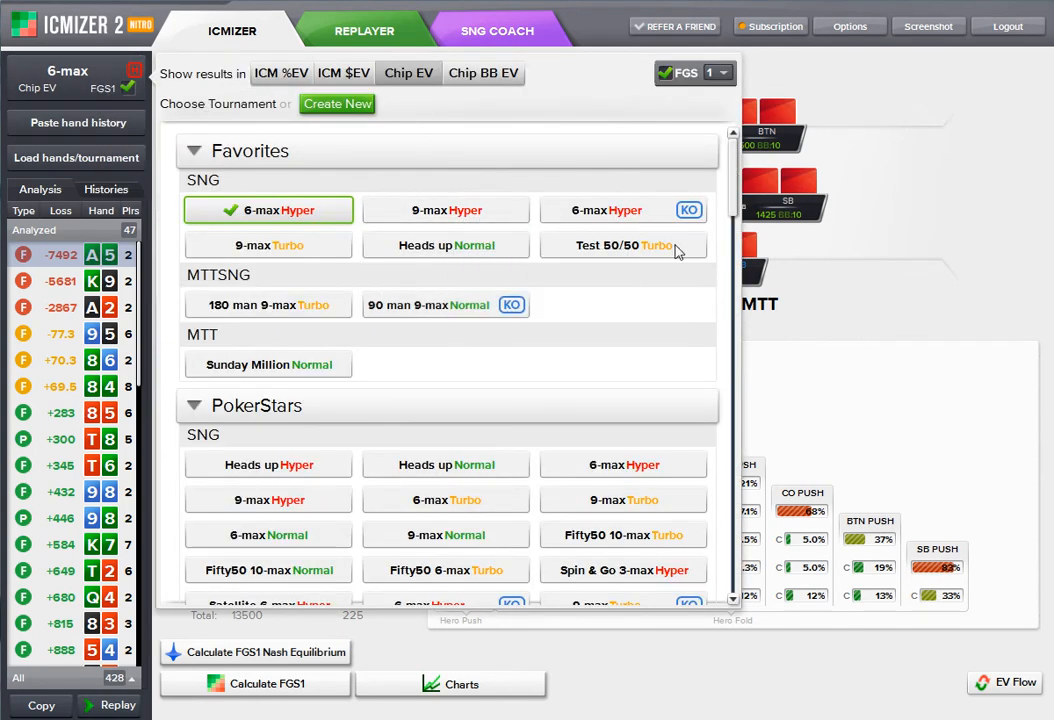
{"action": "left_click", "coordinate": [446, 210]}
{"action": "left_click", "coordinate": [120, 84]}
{"action": "left_click", "coordinate": [281, 73]}
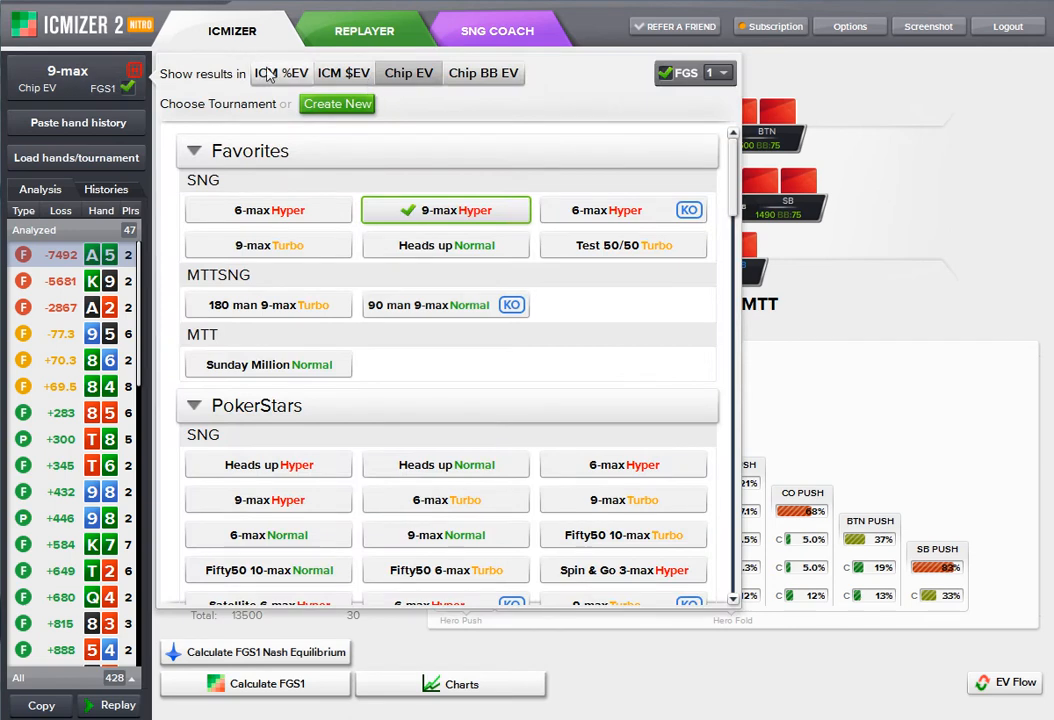
{"action": "left_click", "coordinate": [722, 73]}
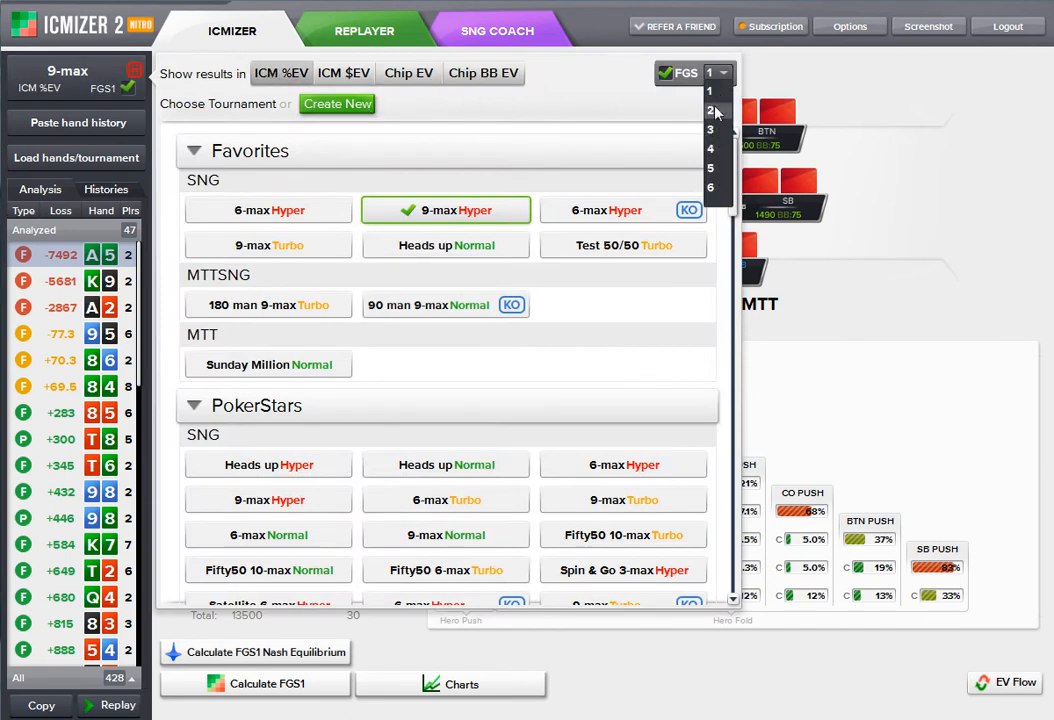
{"action": "left_click", "coordinate": [735, 105]}
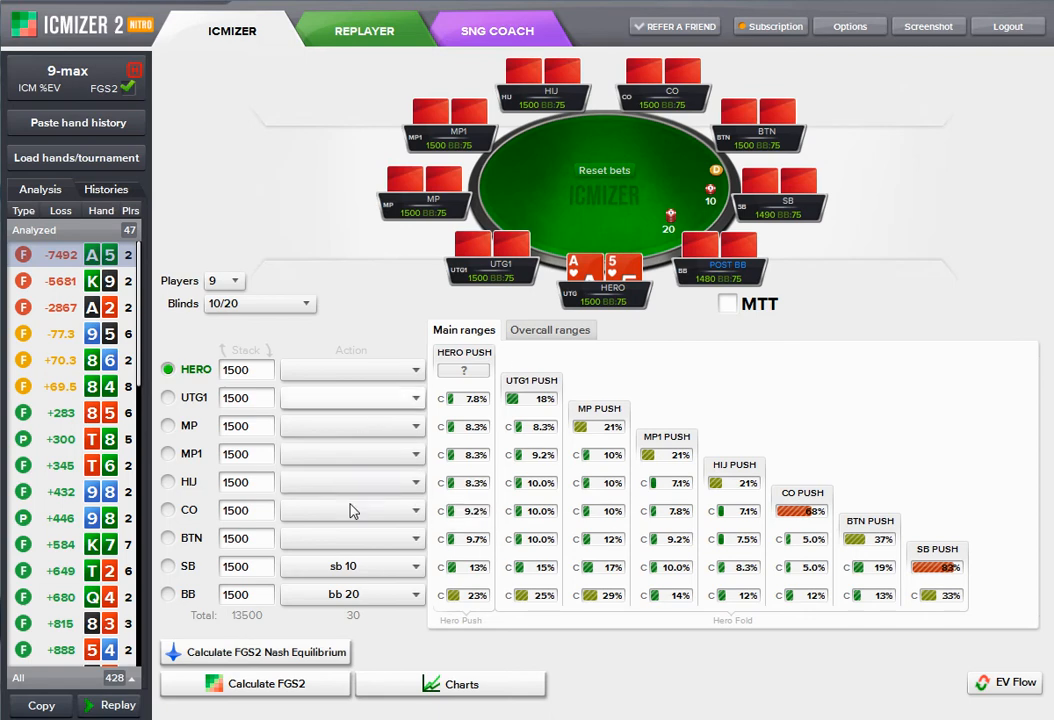
Calculate the FGS2 Nash equilibrium at 10/20 blinds, and recalculate it with the blinds set to 75/150.
{"action": "left_click", "coordinate": [267, 655]}
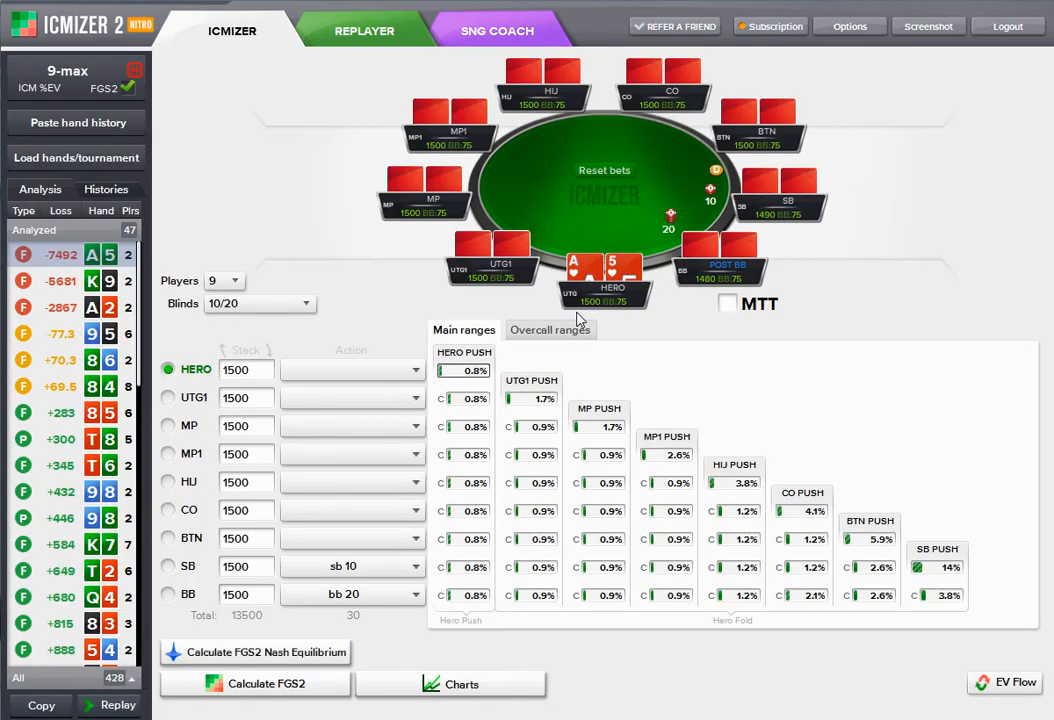
{"action": "left_click", "coordinate": [292, 304]}
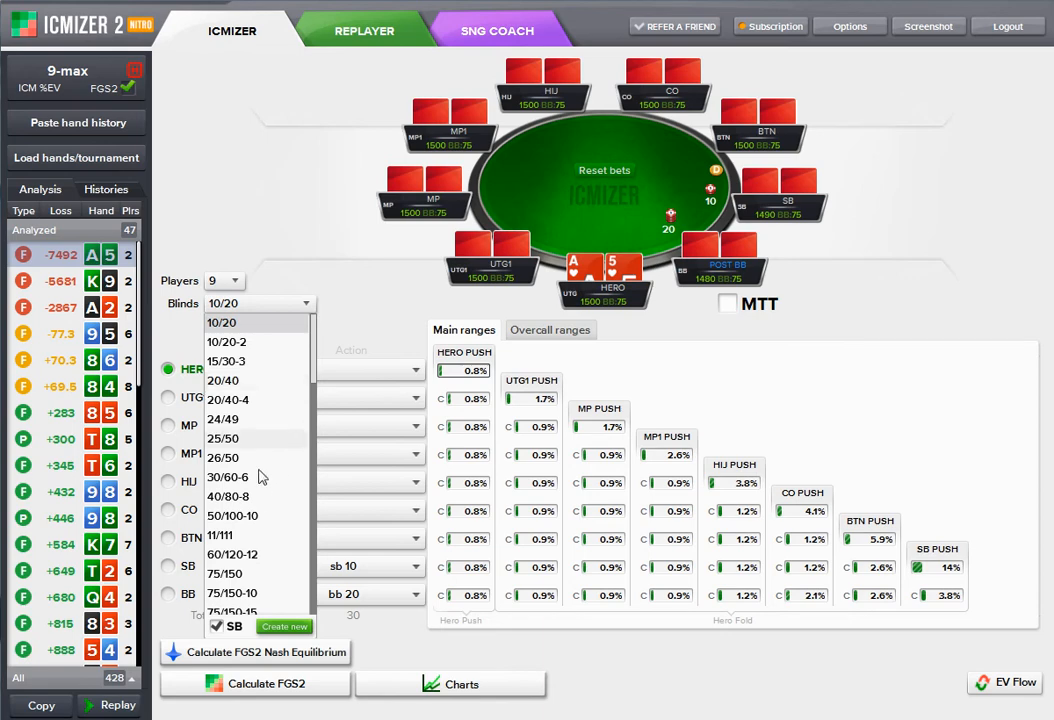
{"action": "scroll", "coordinate": [260, 478], "scroll_direction": "down", "scroll_amount": 1}
{"action": "left_click", "coordinate": [280, 517]}
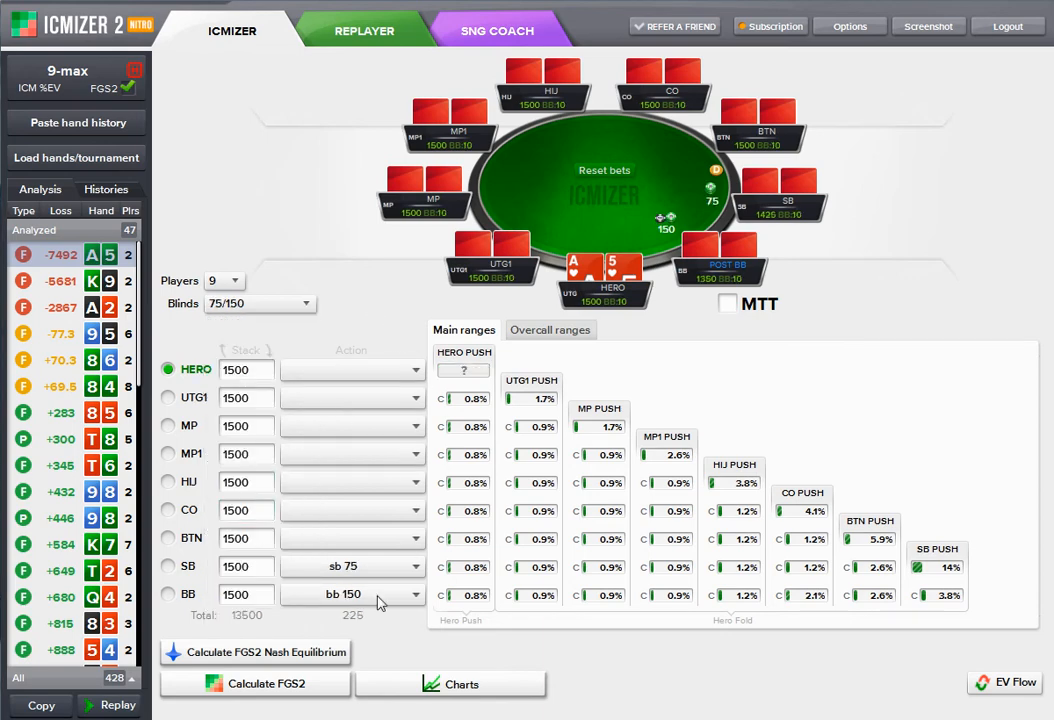
{"action": "left_click", "coordinate": [289, 656]}
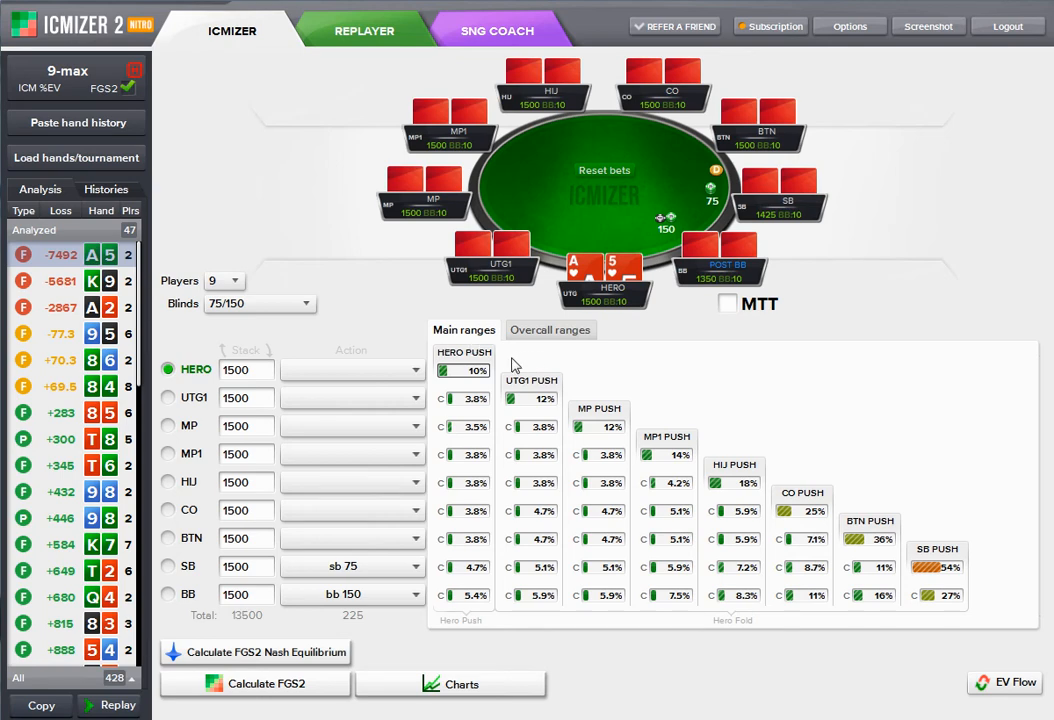
Reduce the table to 6 players, set the FGS depth to 3 and calculate the Nash equilibrium.
{"action": "left_click", "coordinate": [224, 281]}
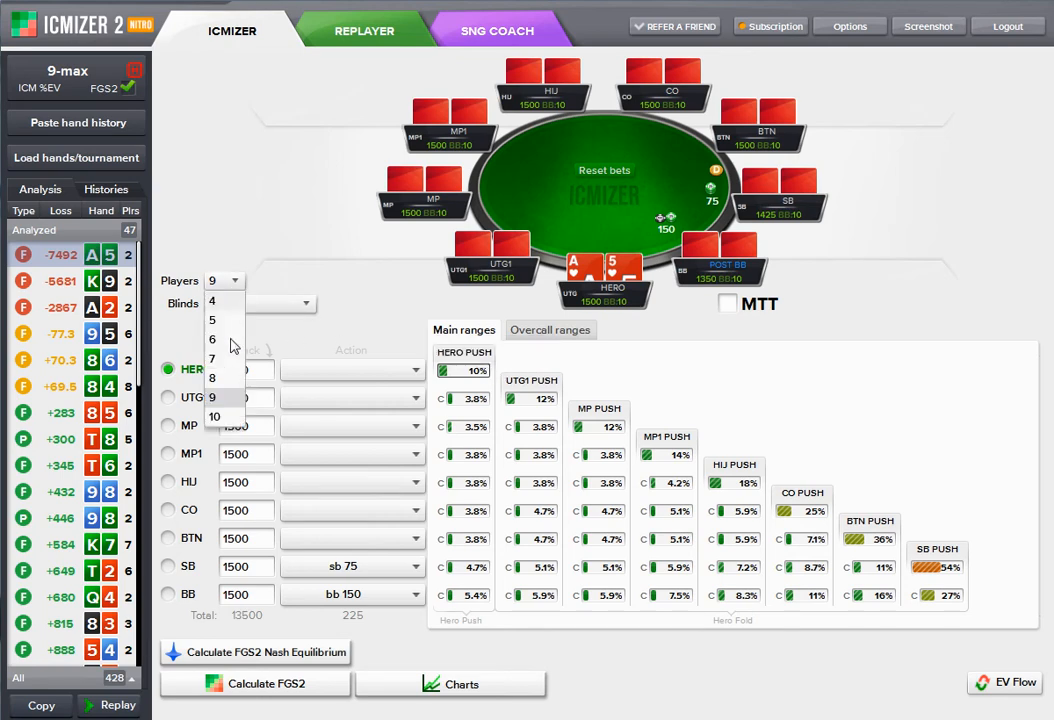
{"action": "left_click", "coordinate": [226, 340]}
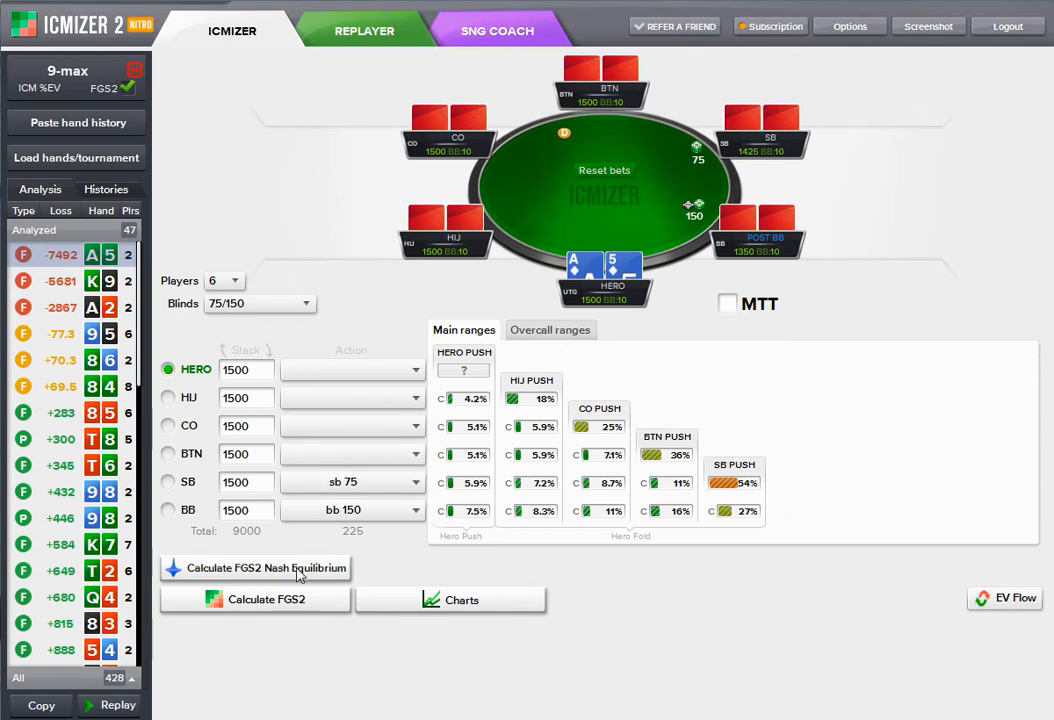
{"action": "left_click", "coordinate": [68, 70]}
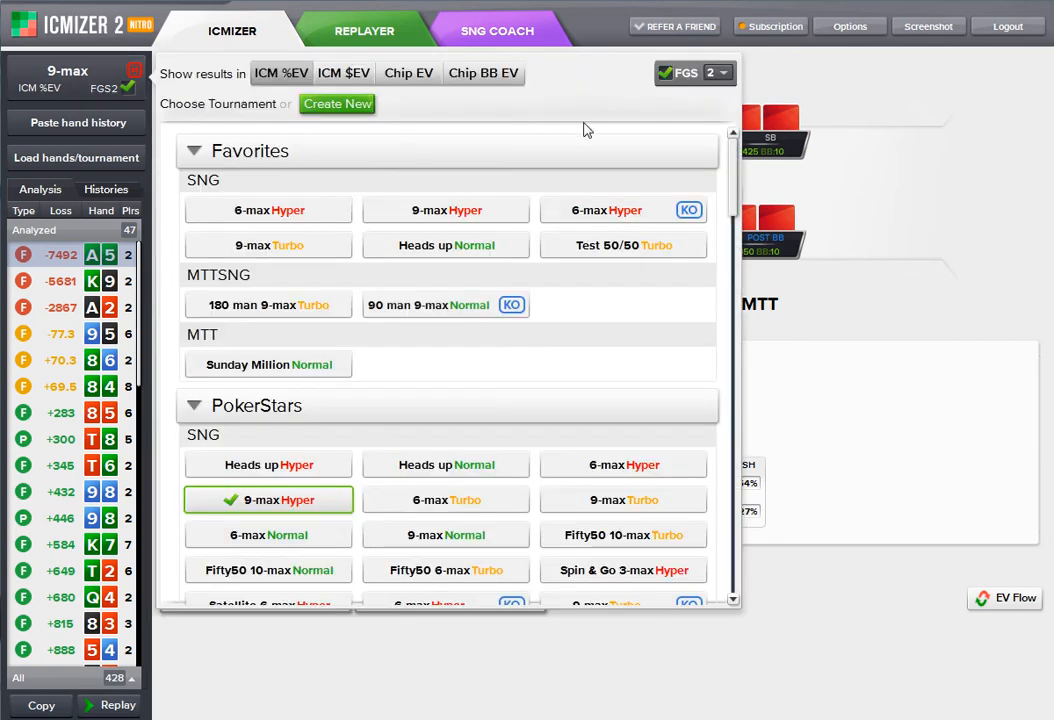
{"action": "left_click", "coordinate": [712, 72]}
{"action": "left_click", "coordinate": [713, 124]}
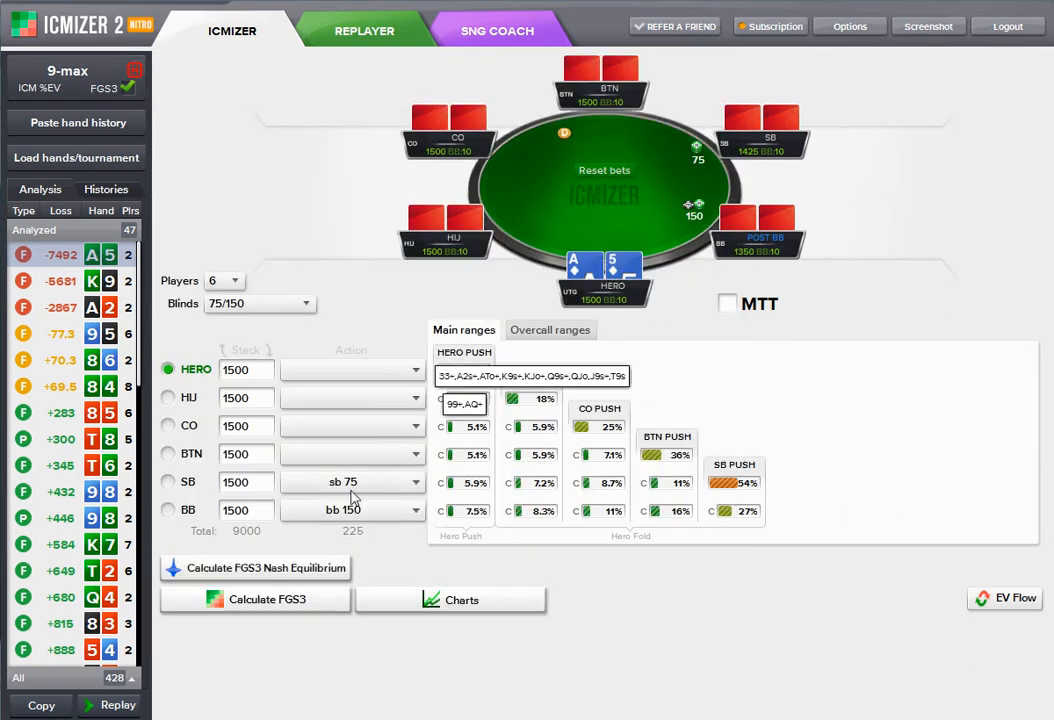
{"action": "left_click", "coordinate": [295, 562]}
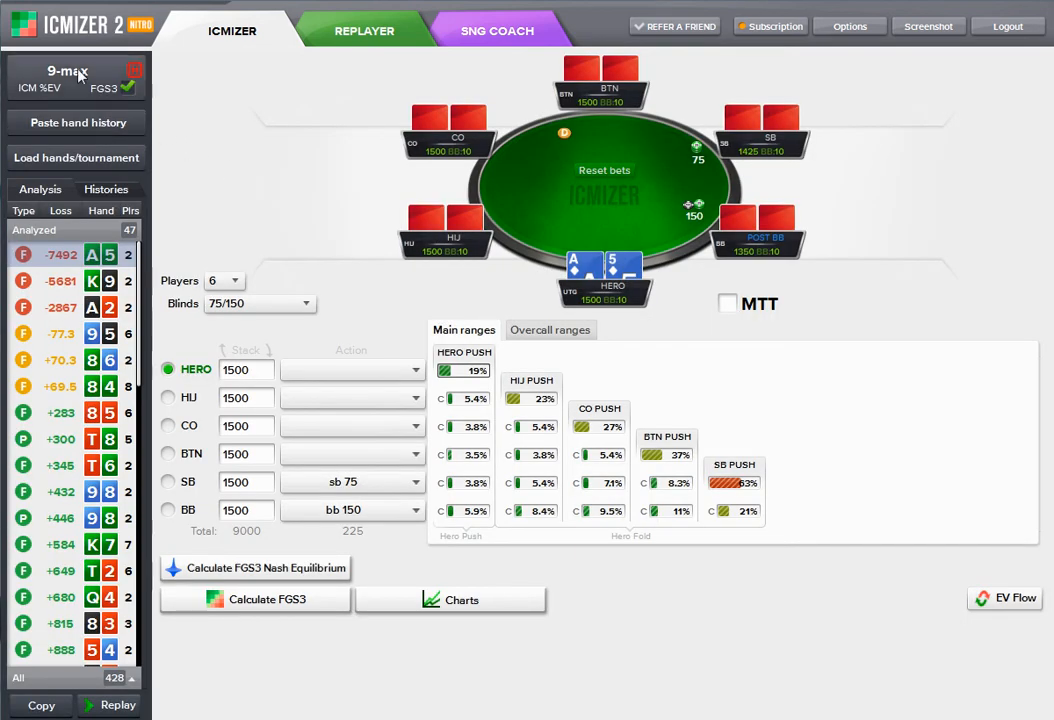
Increase the table to 7 players, move Hero to UTG and calculate the FGS3 Nash equilibrium.
{"action": "left_click", "coordinate": [64, 62]}
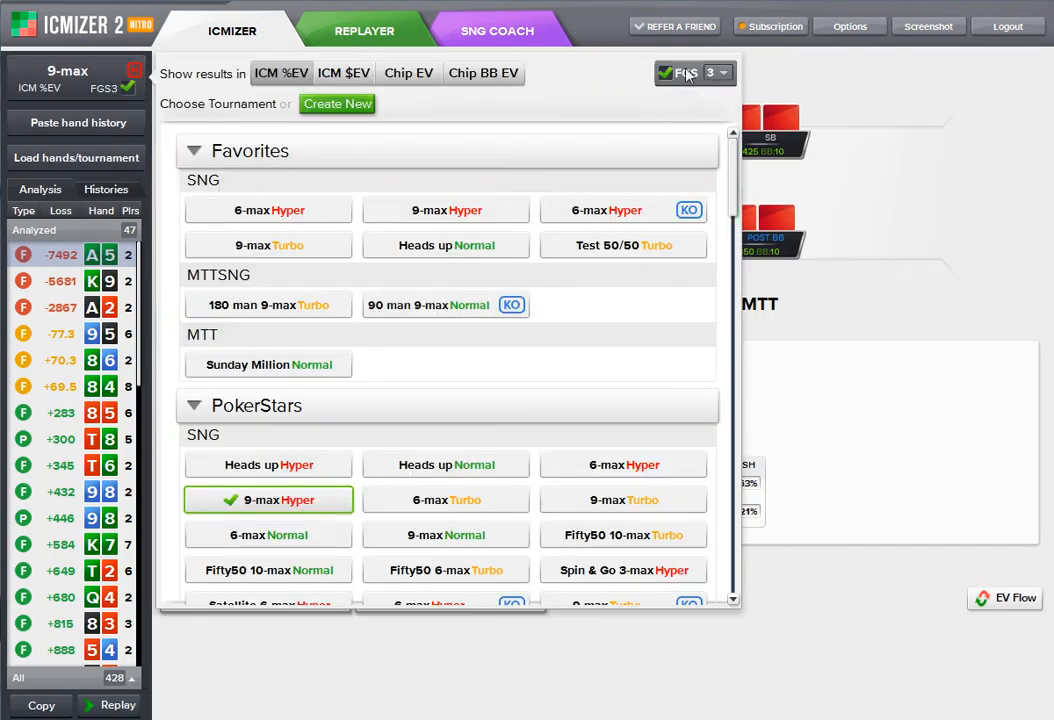
{"action": "left_click", "coordinate": [872, 285]}
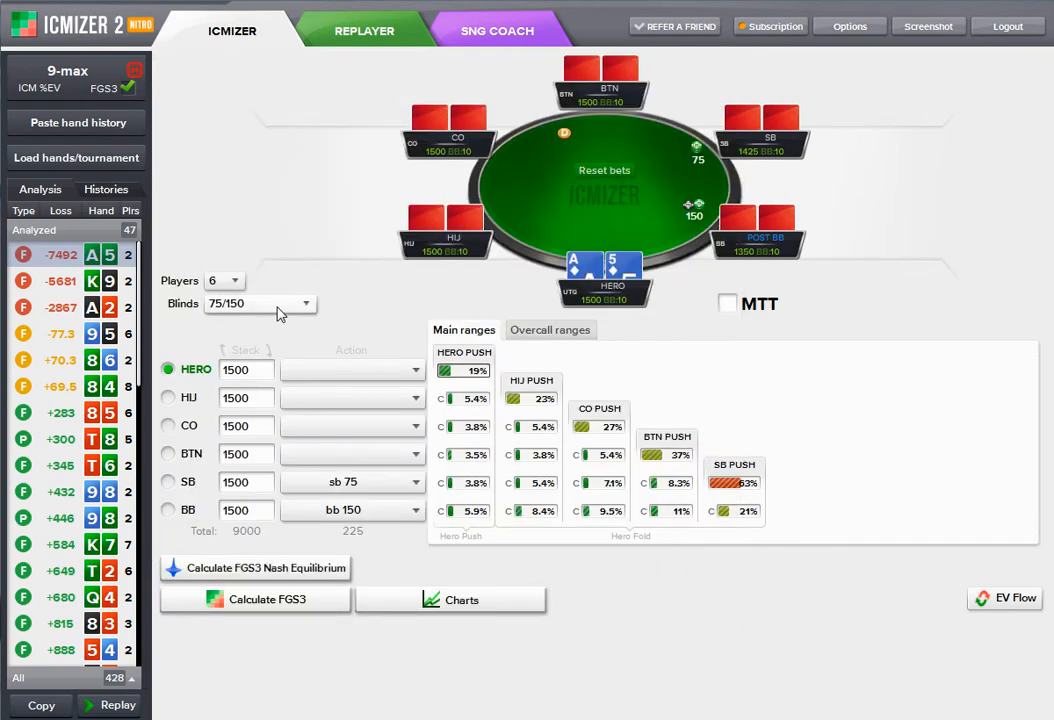
{"action": "left_click", "coordinate": [229, 283]}
{"action": "left_click", "coordinate": [228, 394]}
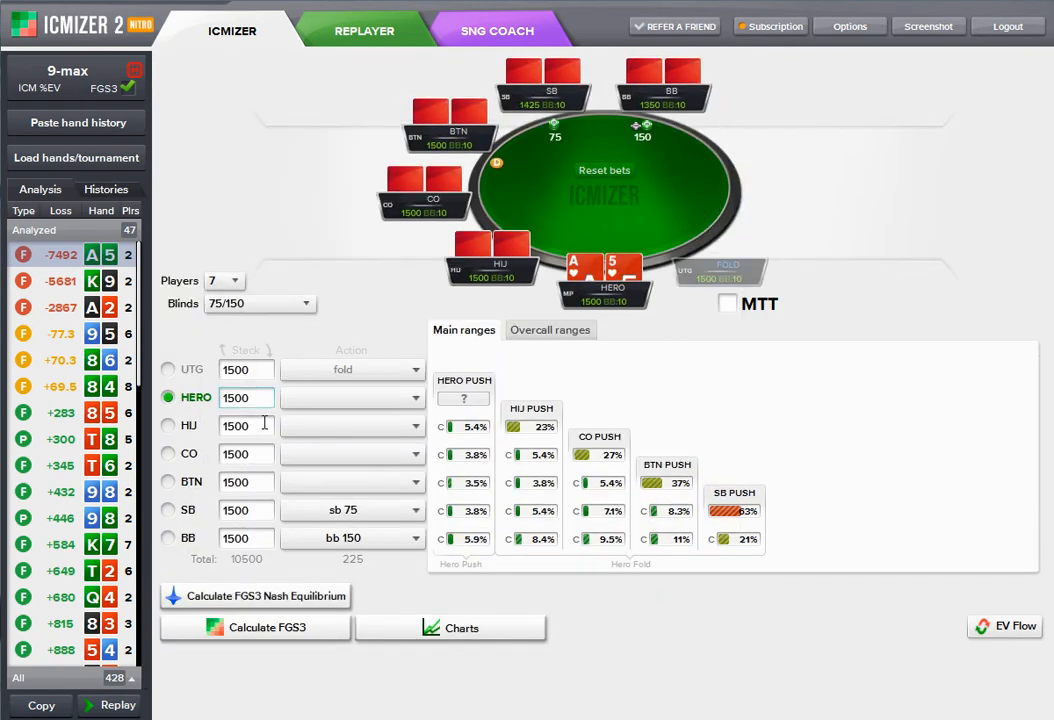
{"action": "left_click", "coordinate": [168, 369]}
{"action": "left_click", "coordinate": [266, 596]}
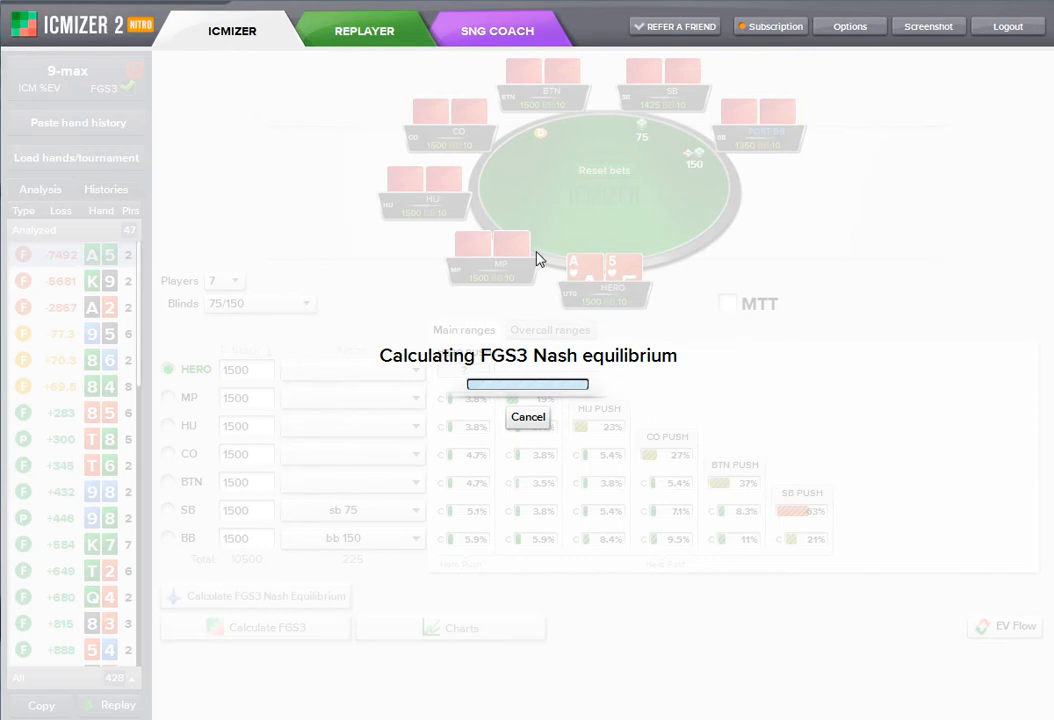